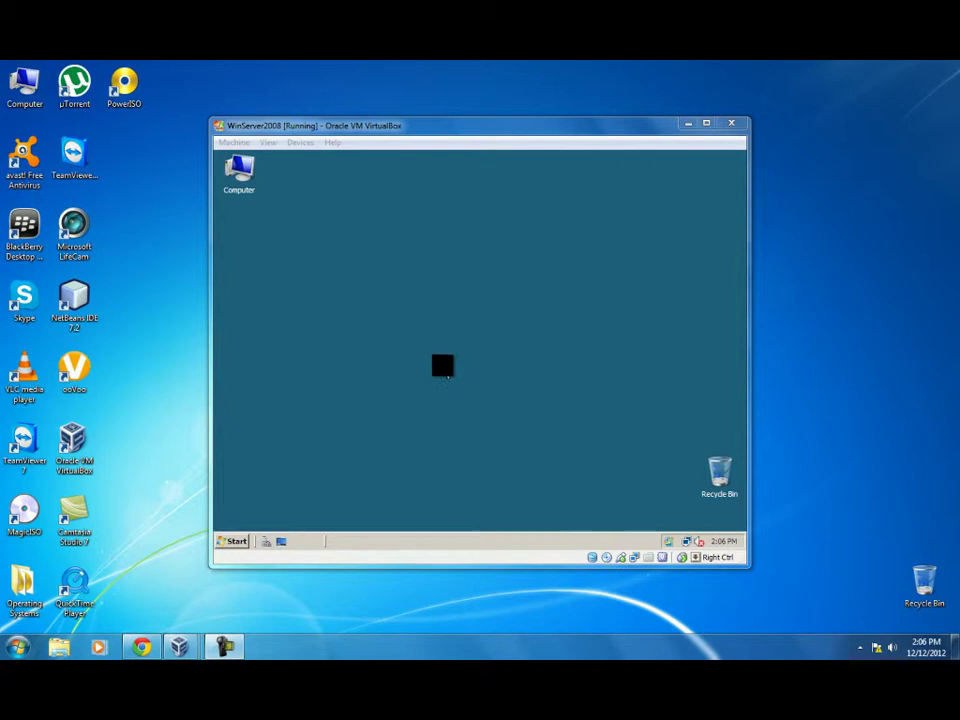
Browse Computer > Local Disk (C:) to the Profiles folder with its three user folders
left_click(244, 176)
double_click(244, 177)
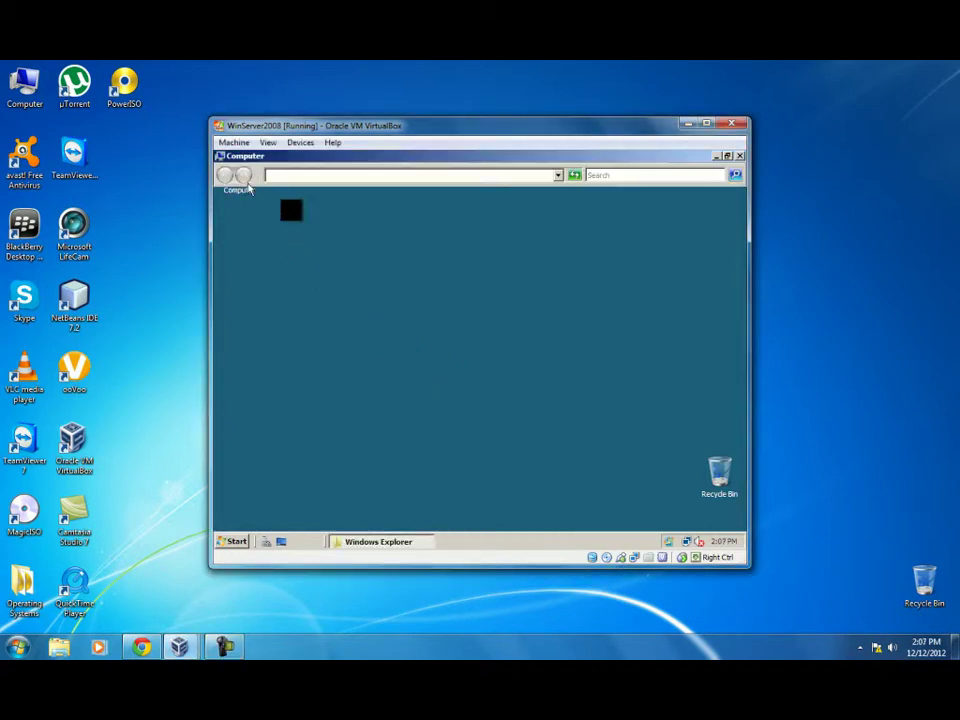
double_click(354, 251)
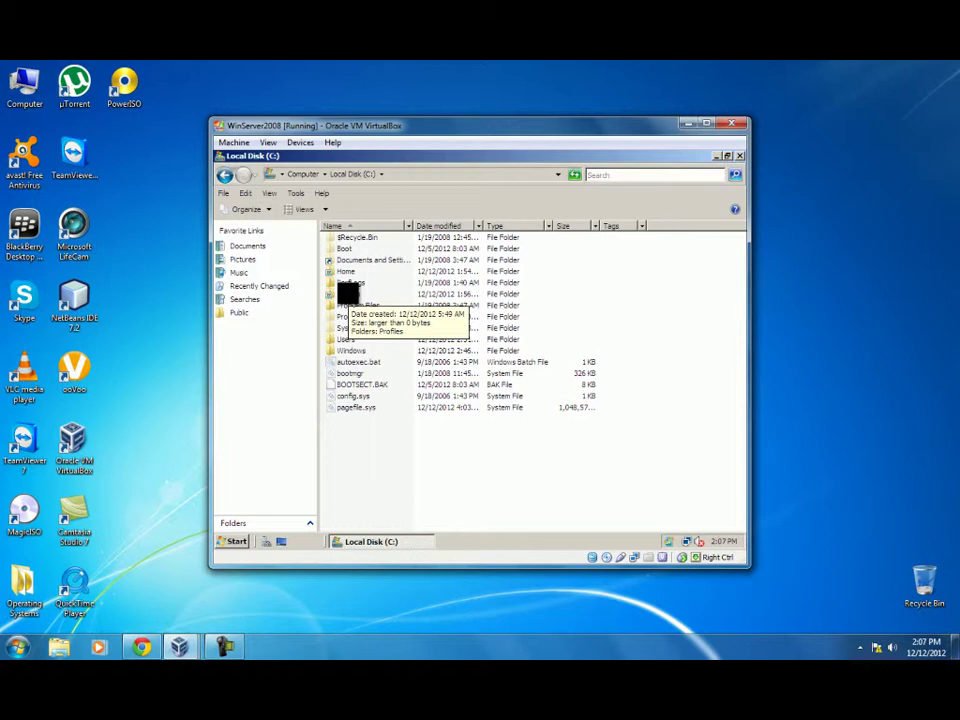
double_click(347, 292)
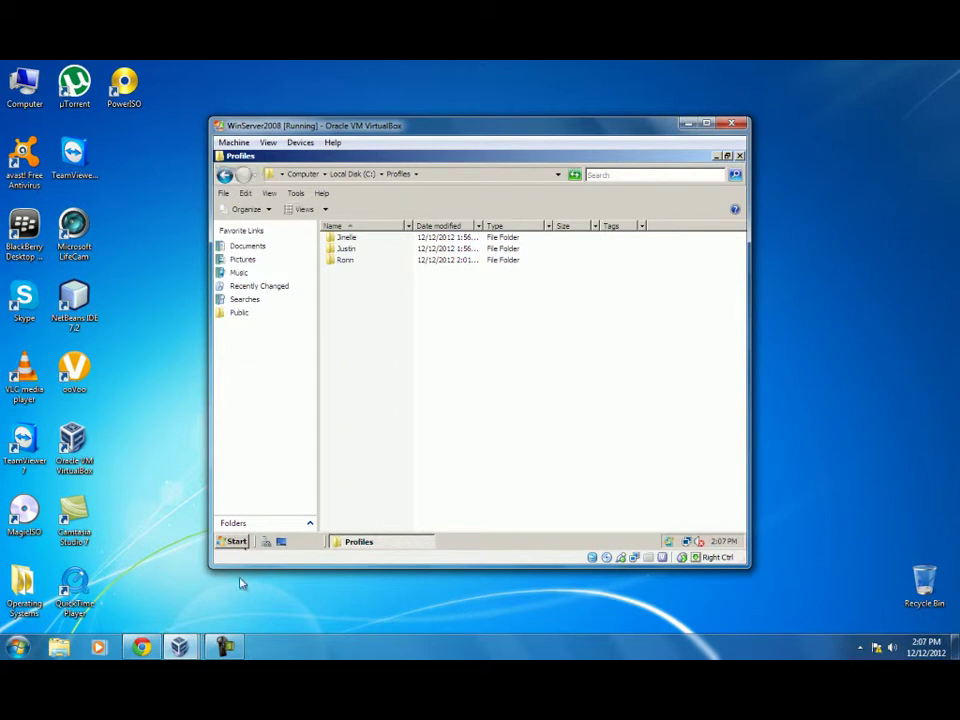
Send Ctrl-Alt-Del to the WinXP VM and log on with the domain user's name and password
mouse_move(179, 647)
left_click(353, 574)
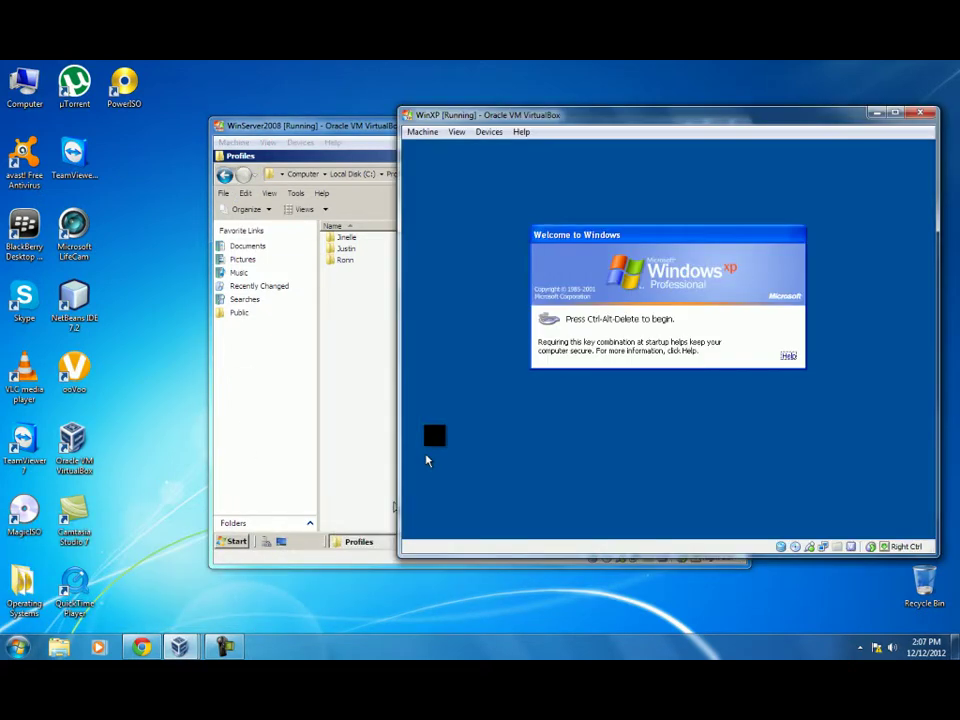
left_click(421, 135)
left_click(435, 232)
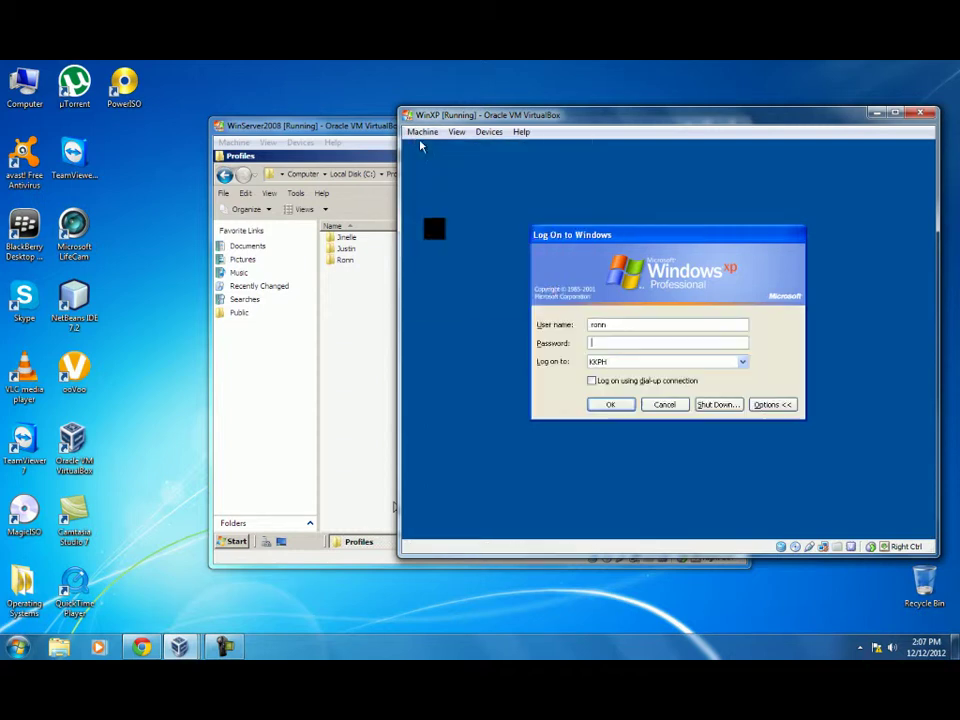
type("Justin")
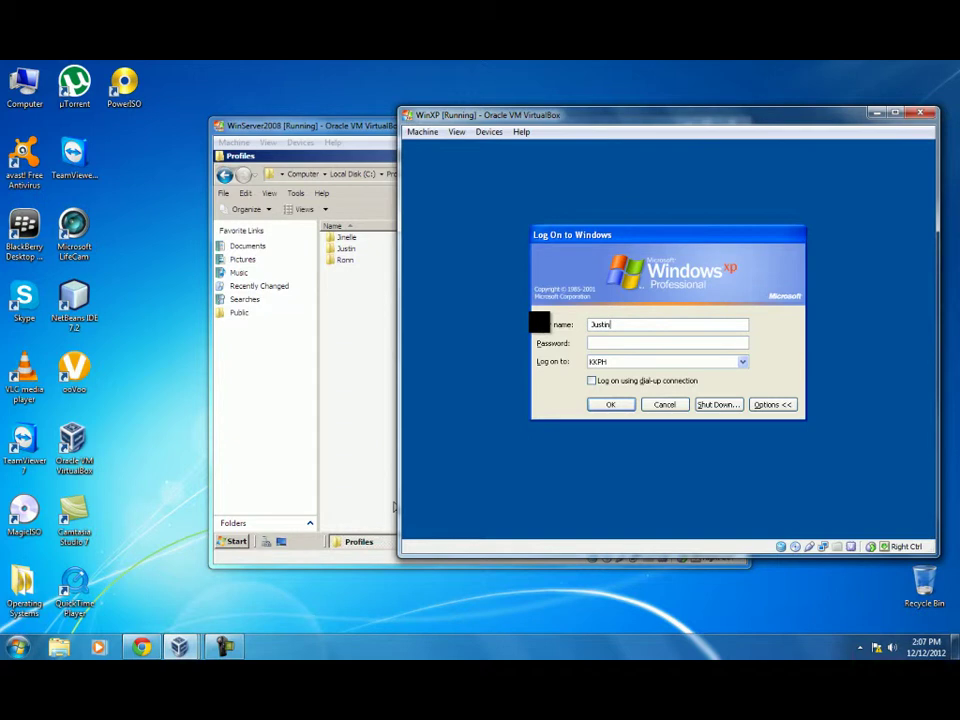
key("Tab")
key("Return")
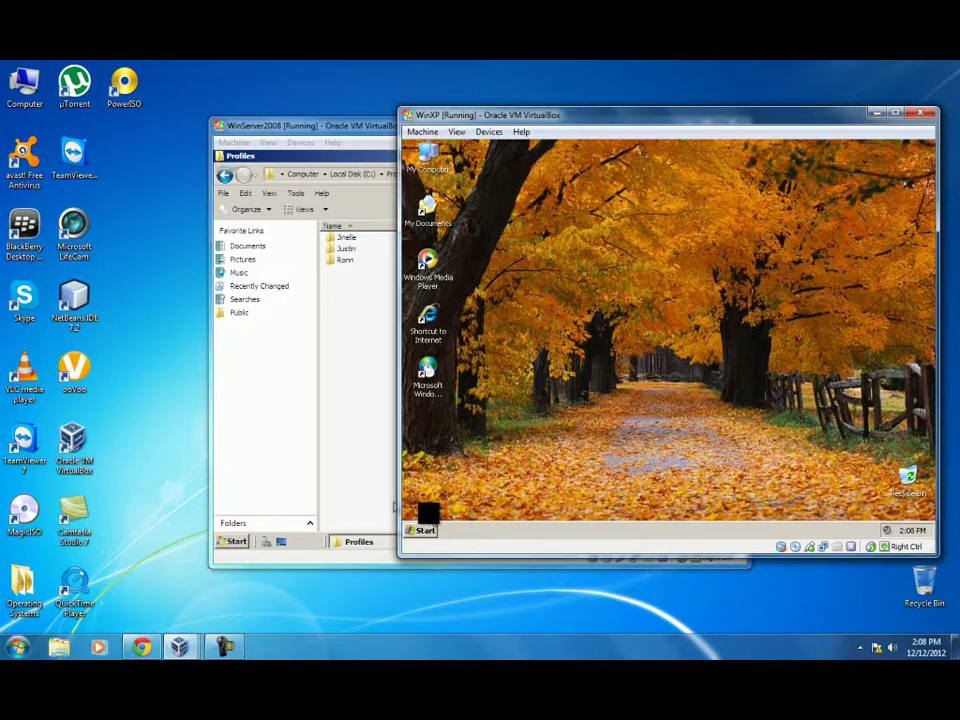
Go from Control Panel's My Network Places through Microsoft Windows Network, Kkph and server to Profiles
left_click(424, 528)
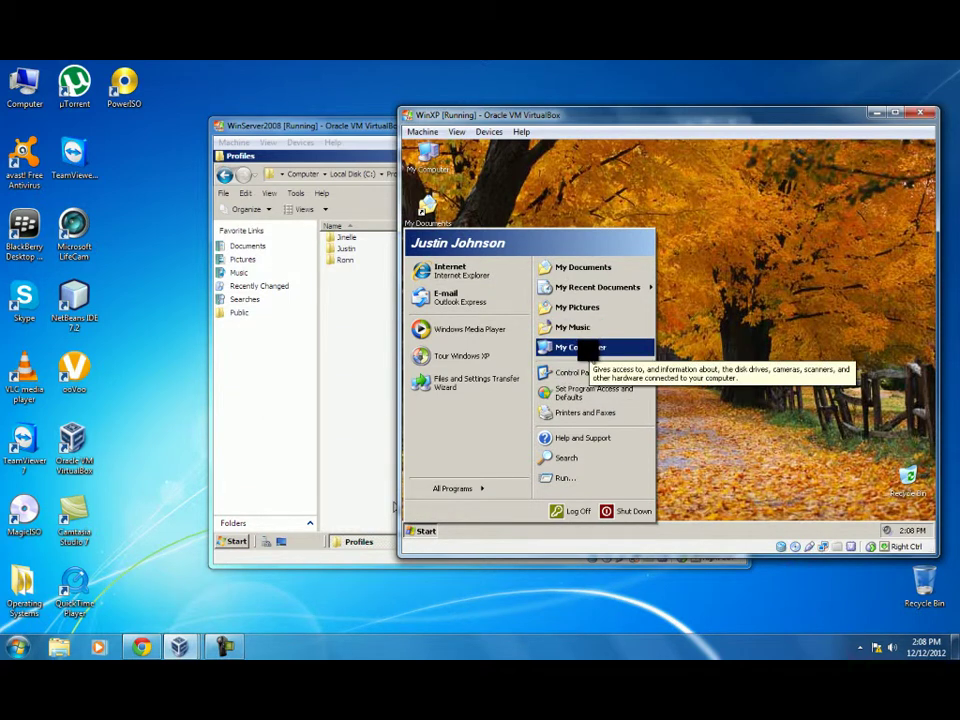
left_click(580, 374)
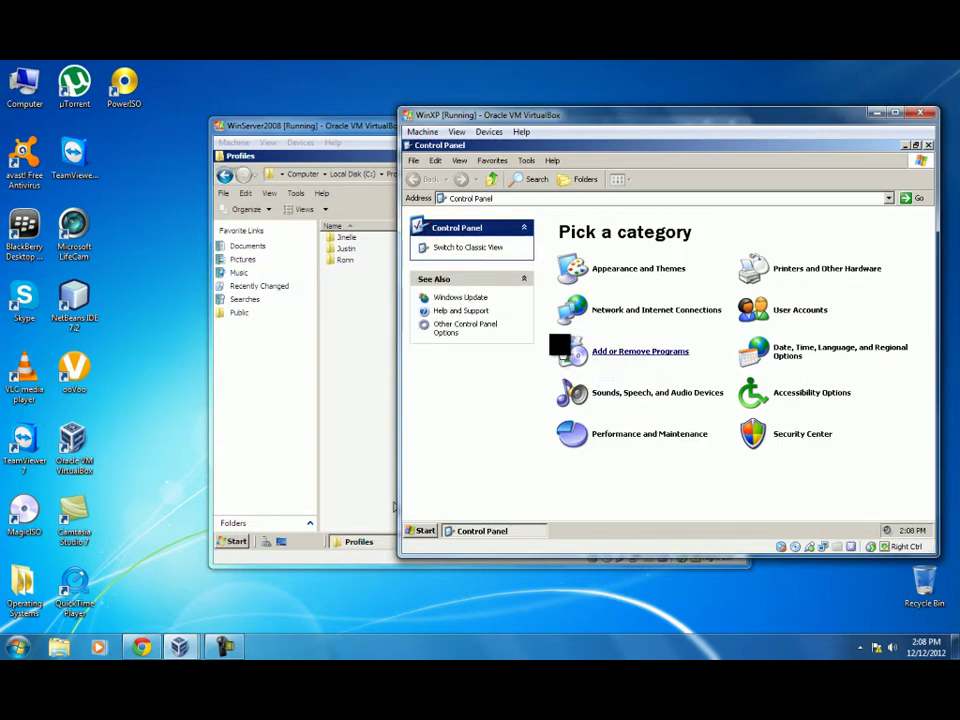
left_click(604, 311)
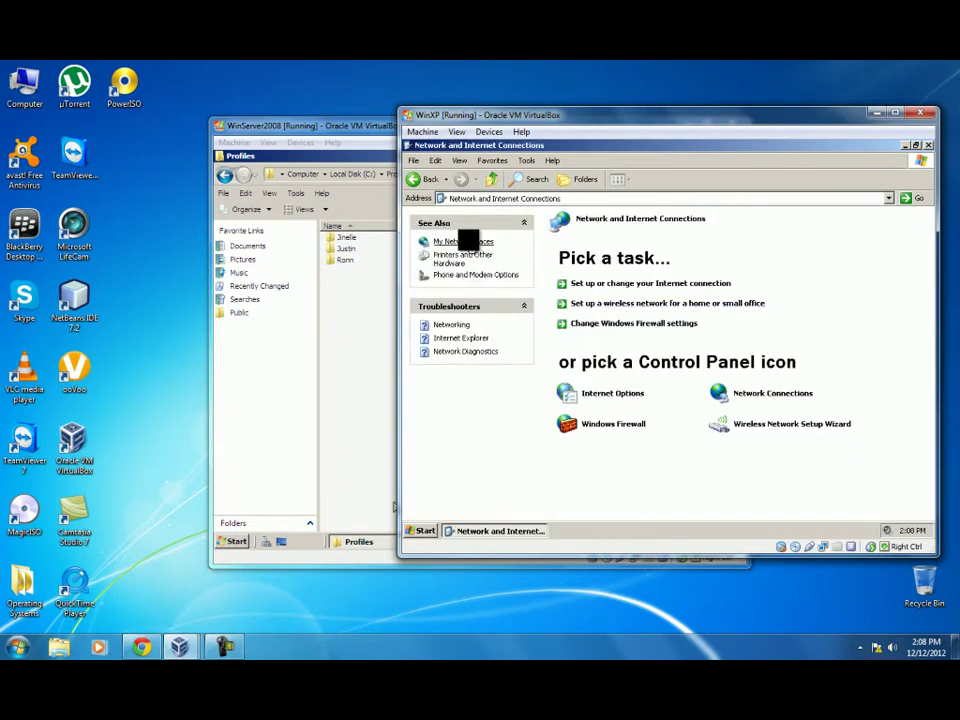
left_click(466, 241)
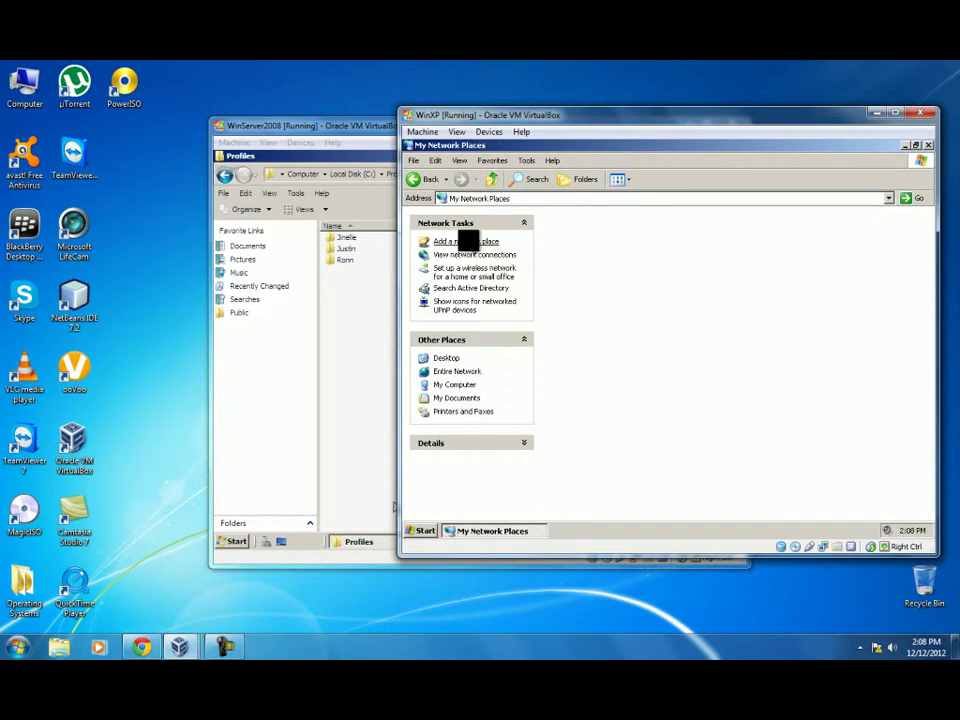
left_click(455, 372)
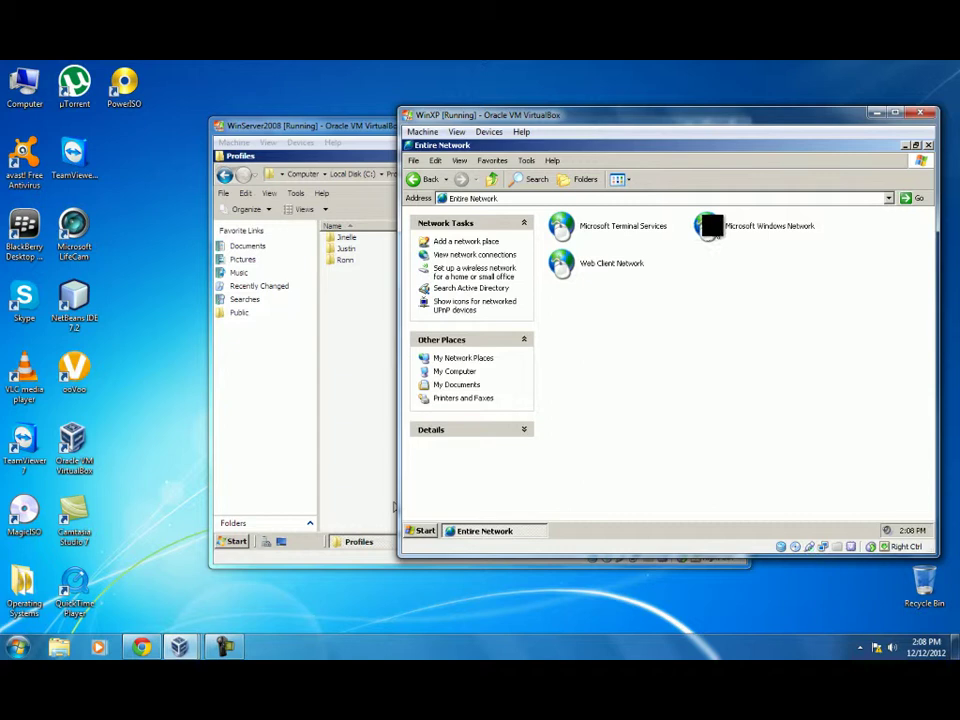
double_click(711, 226)
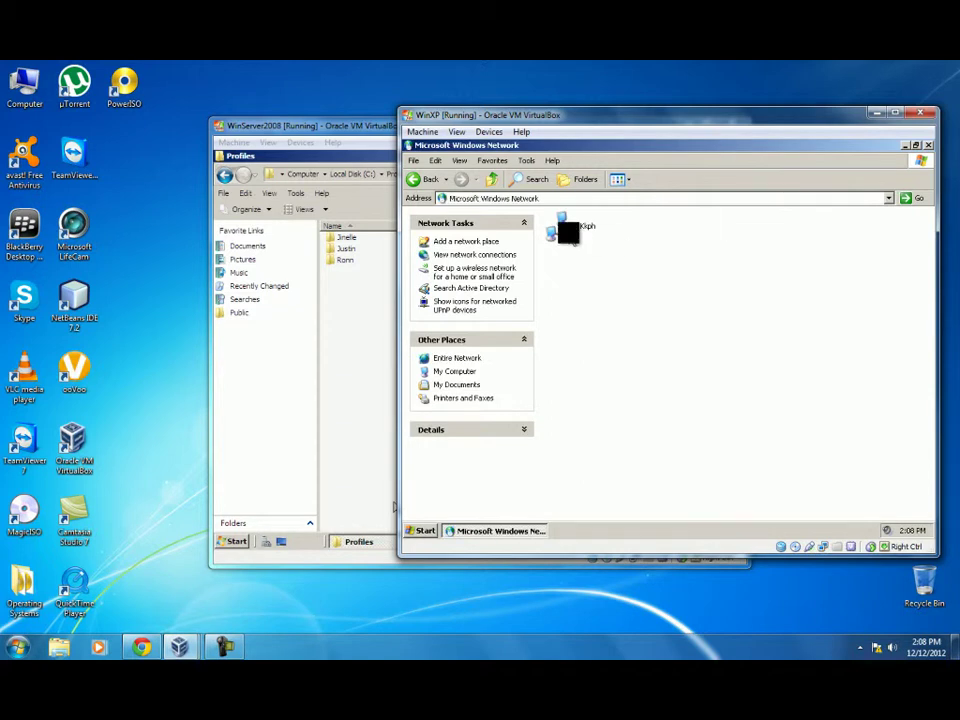
double_click(566, 230)
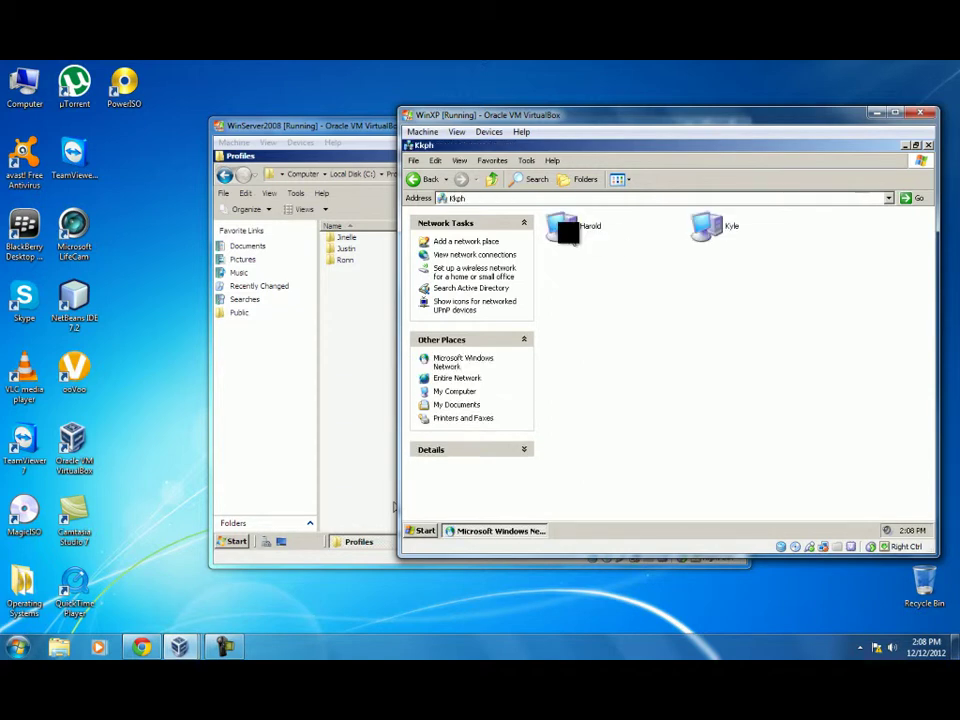
double_click(705, 230)
double_click(583, 264)
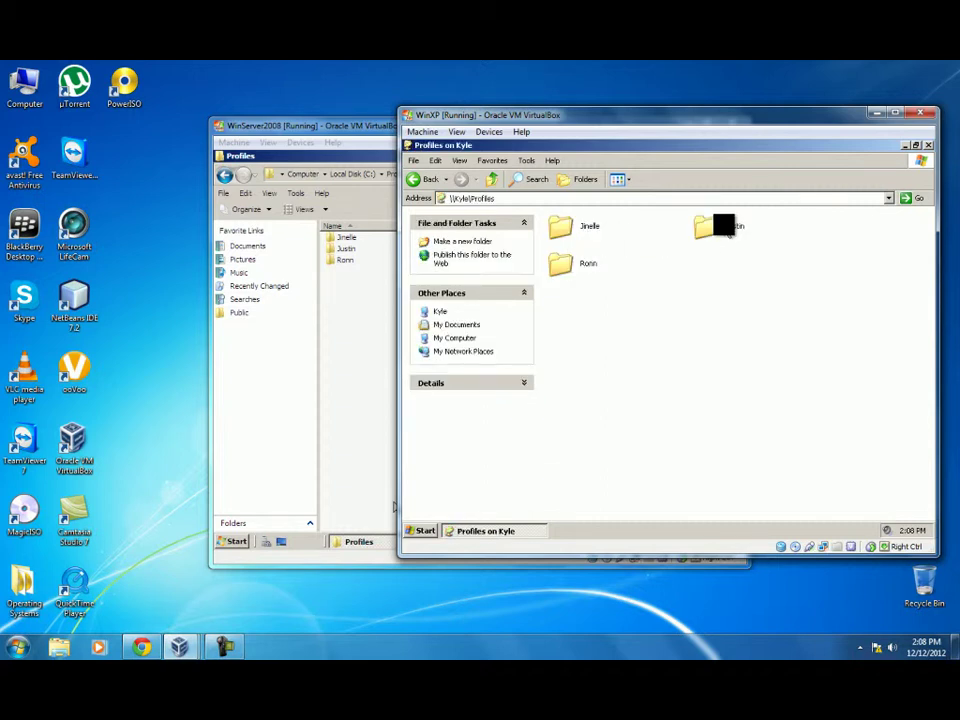
Open the user profile folder's Properties and show its Security permissions
right_click(727, 229)
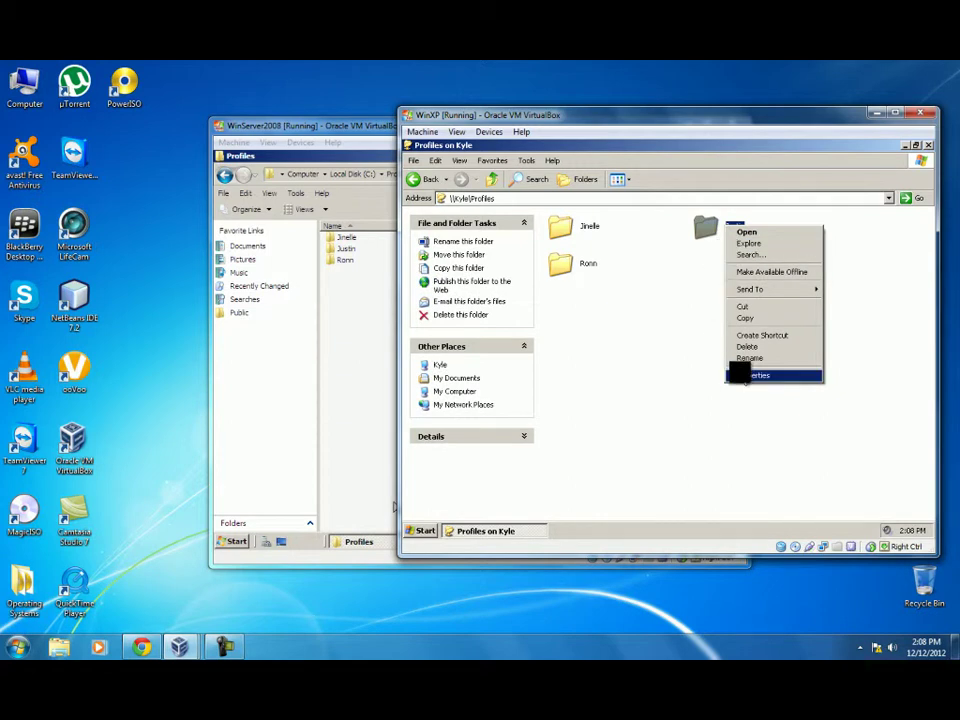
left_click(745, 376)
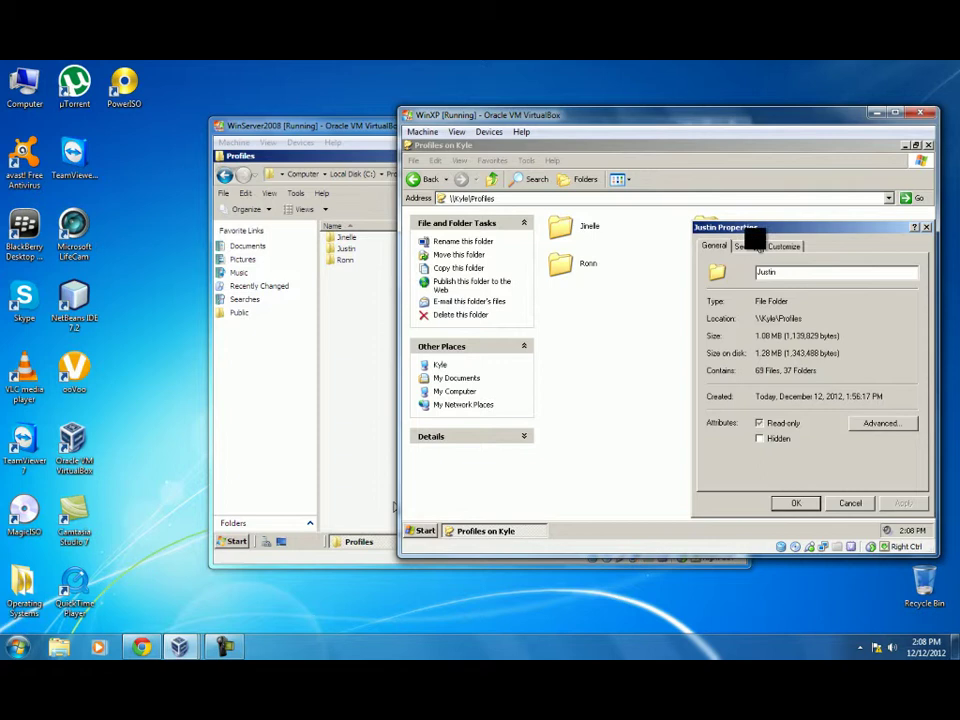
left_click_drag(758, 229, 654, 211)
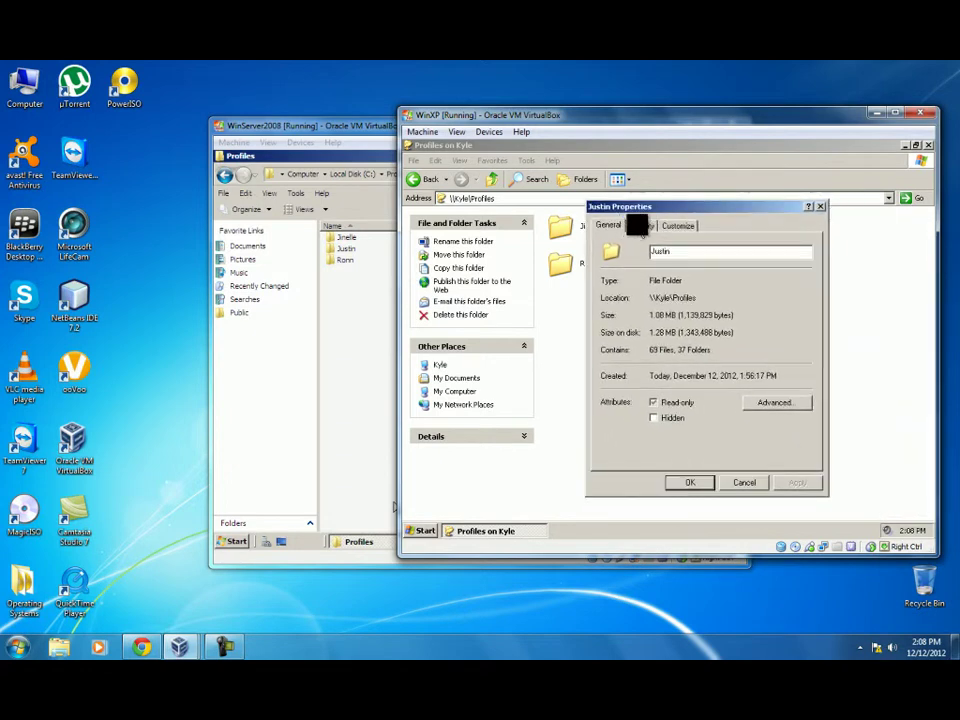
left_click(642, 227)
Enter the Domain Admins group in the Add dialog, correcting the misspelled name after the not-found warning
left_click(722, 330)
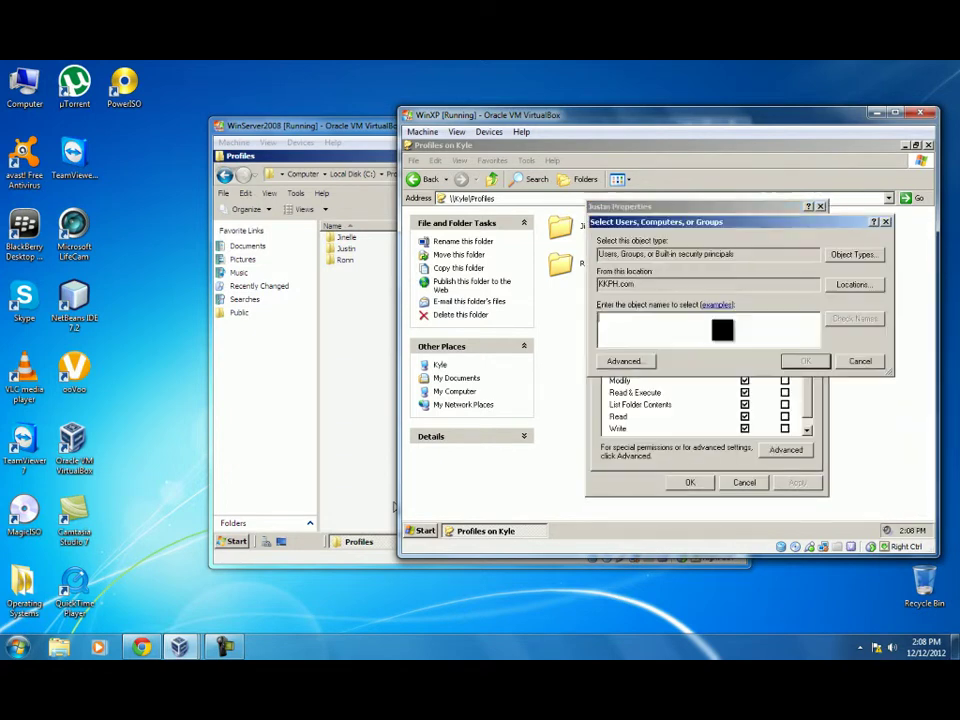
type("domain admins")
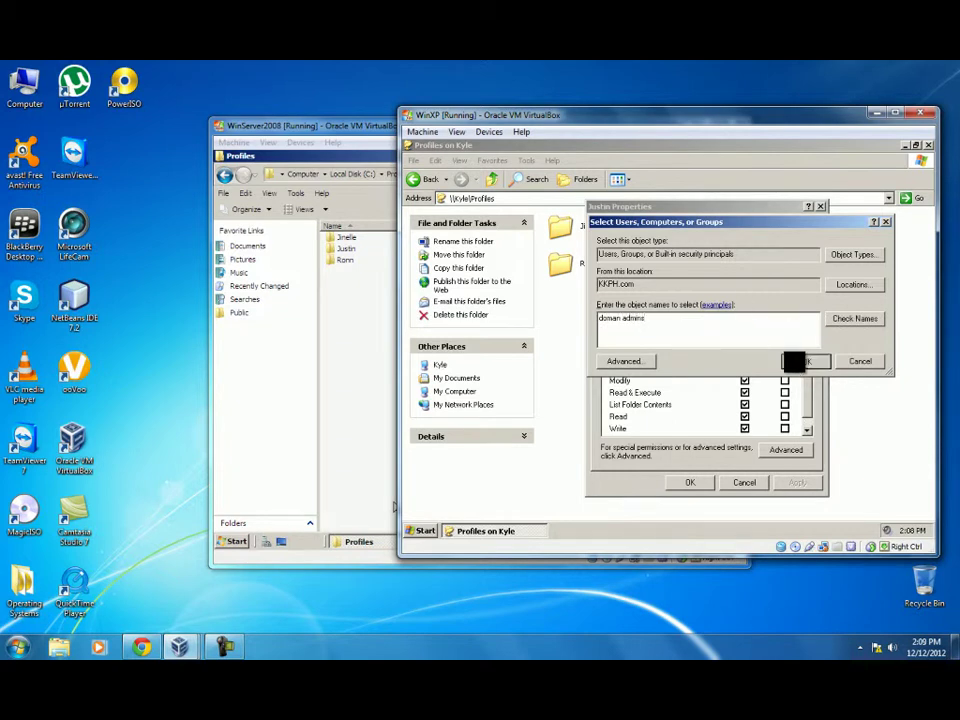
left_click(796, 361)
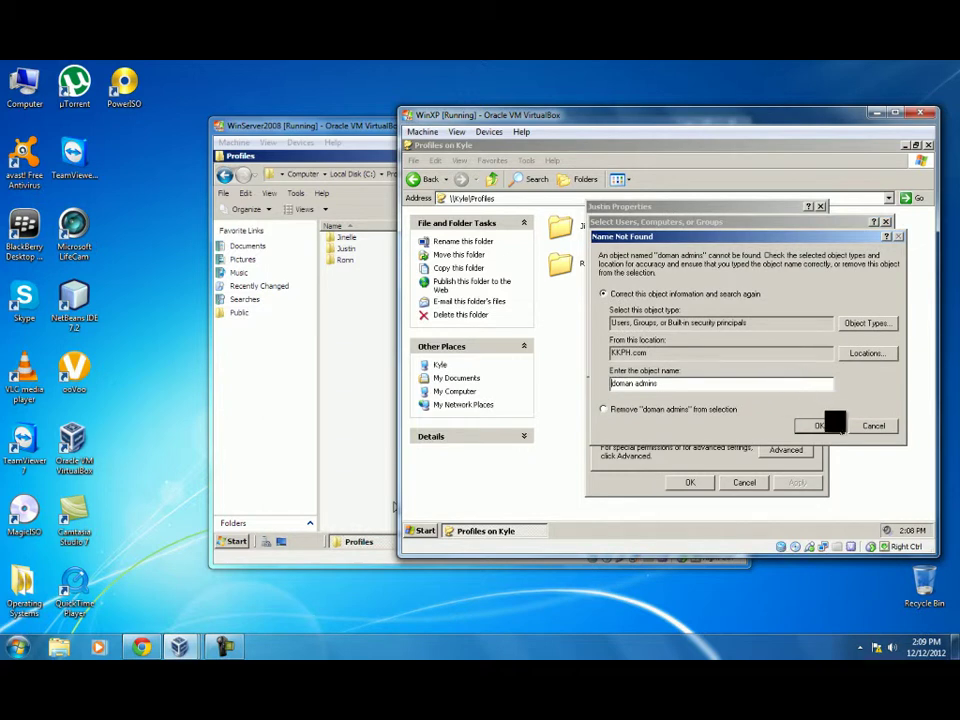
left_click(862, 426)
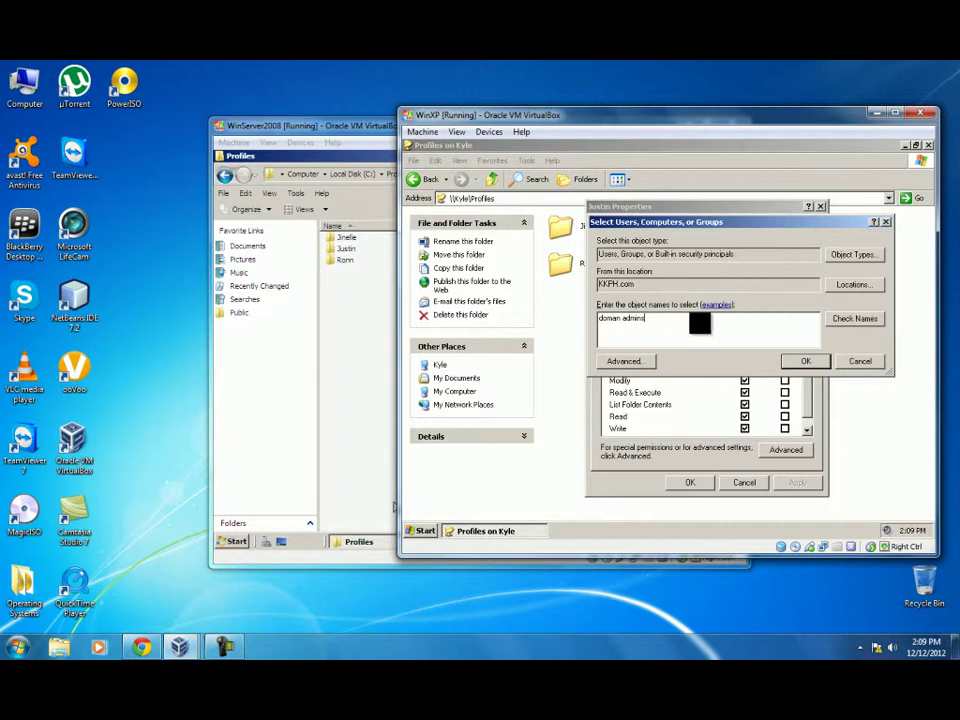
left_click(614, 318)
type("i")
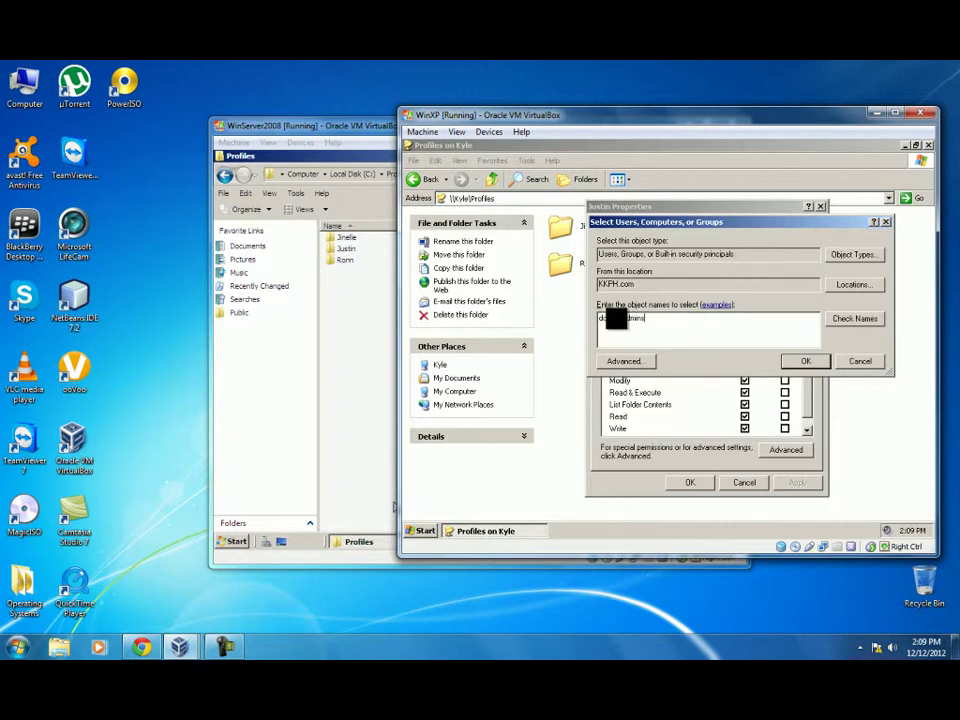
left_click_drag(643, 317, 562, 320)
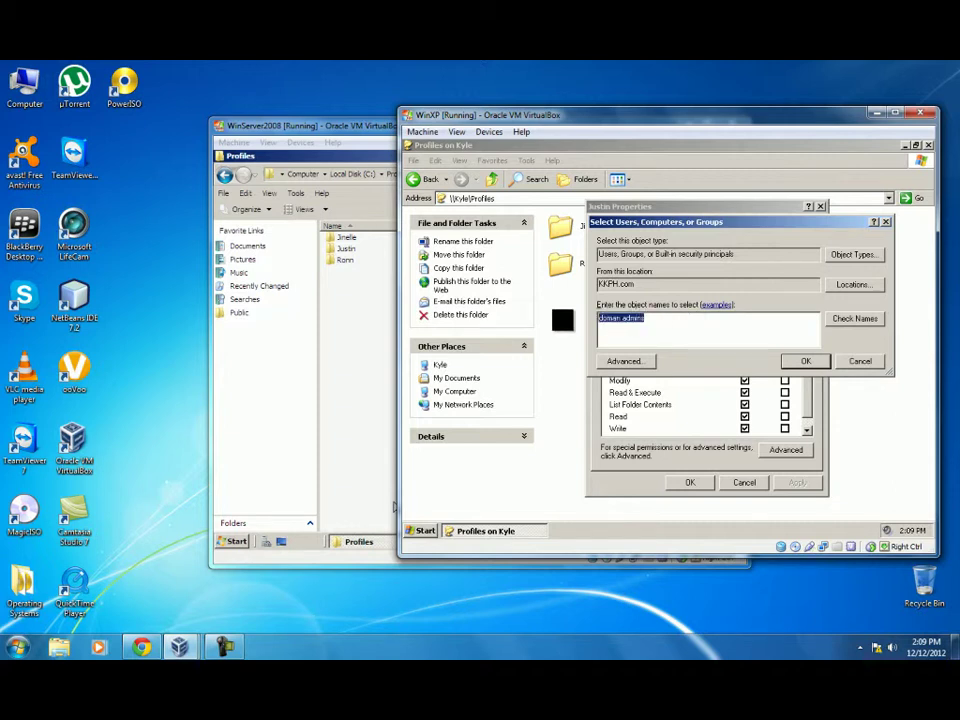
key("Delete")
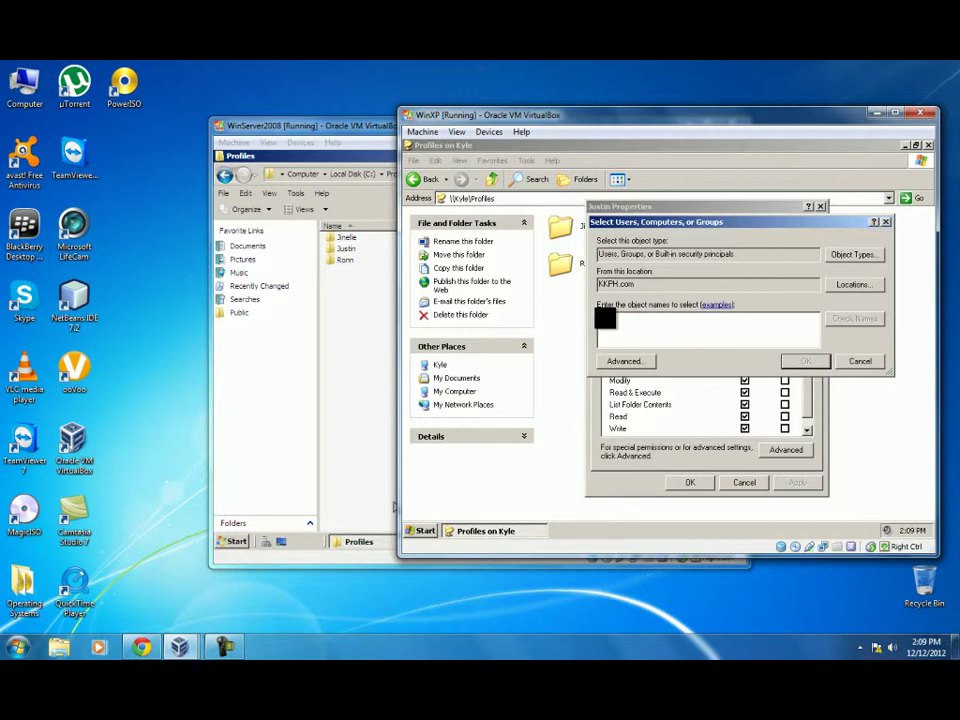
type("j")
Add Domain Admins with Full Control, then add Authenticated Users to the folder permissions
left_click(787, 360)
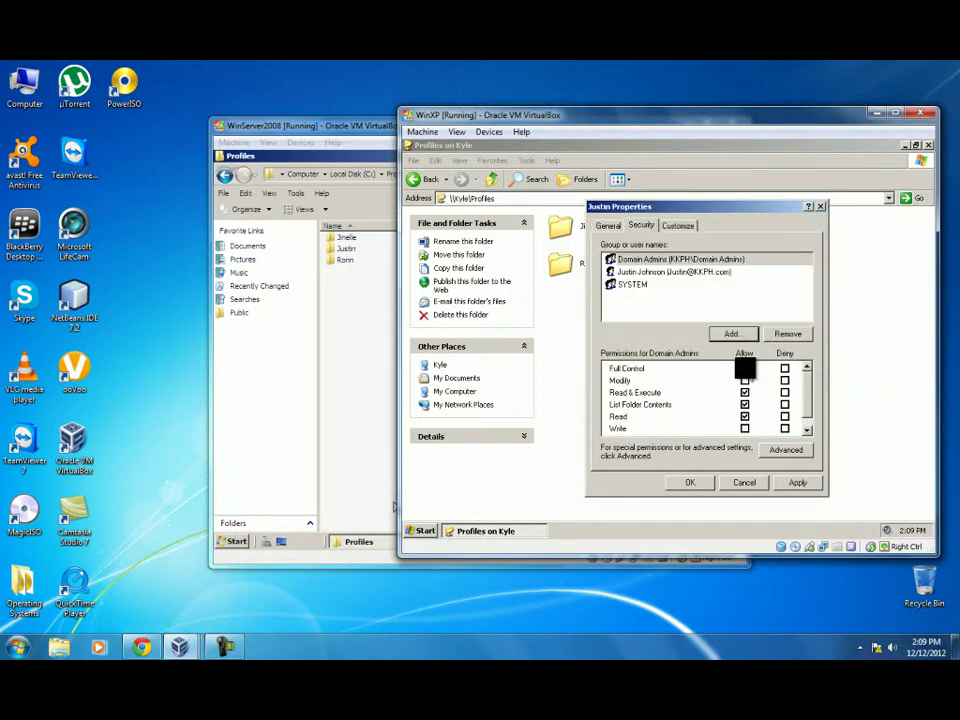
left_click(745, 368)
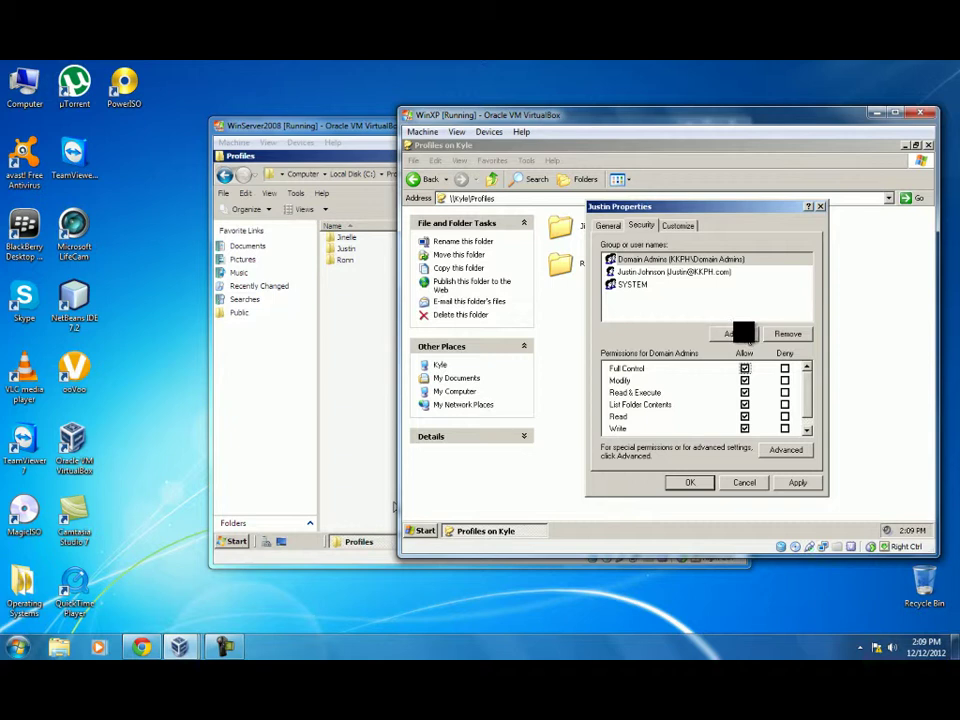
left_click(743, 333)
type("aunthecated users")
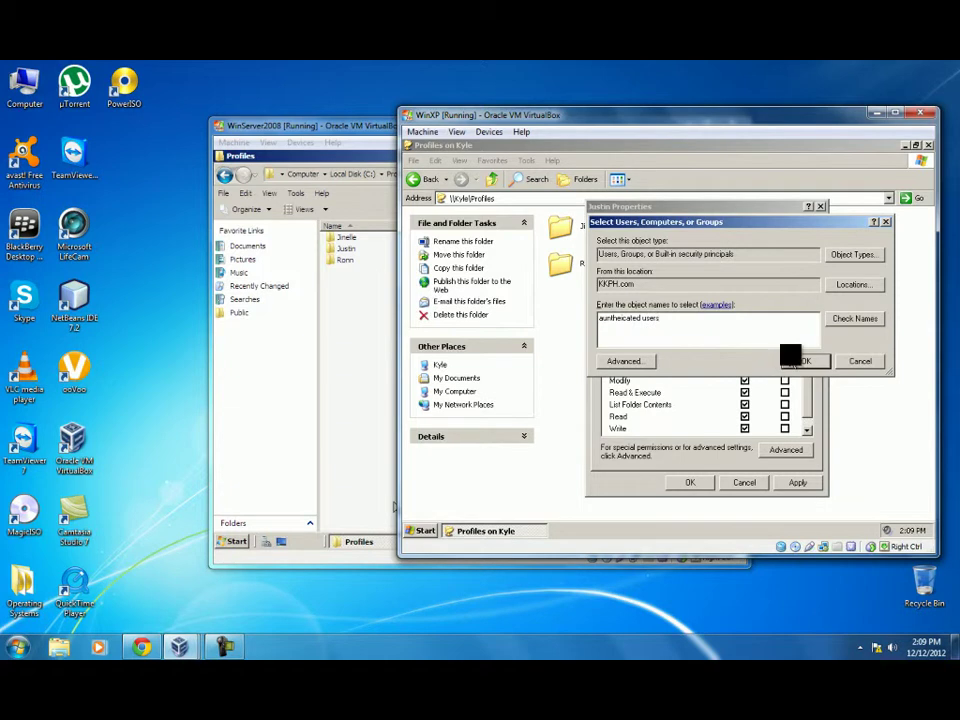
left_click(800, 360)
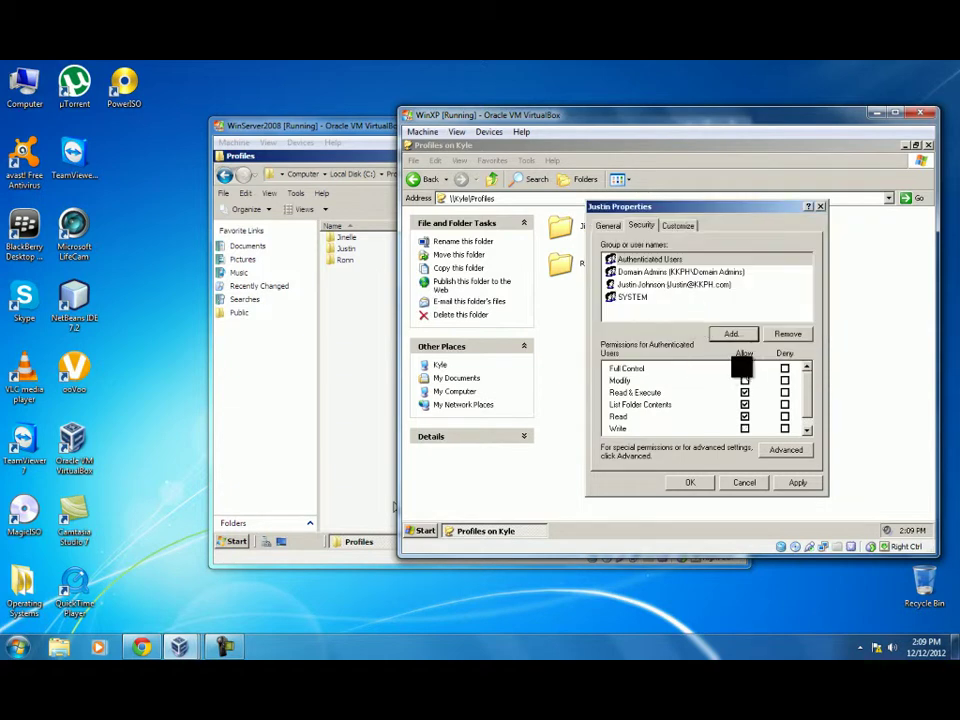
Check the user's and Authenticated Users' permissions, then remove Authenticated Users
left_click(630, 284)
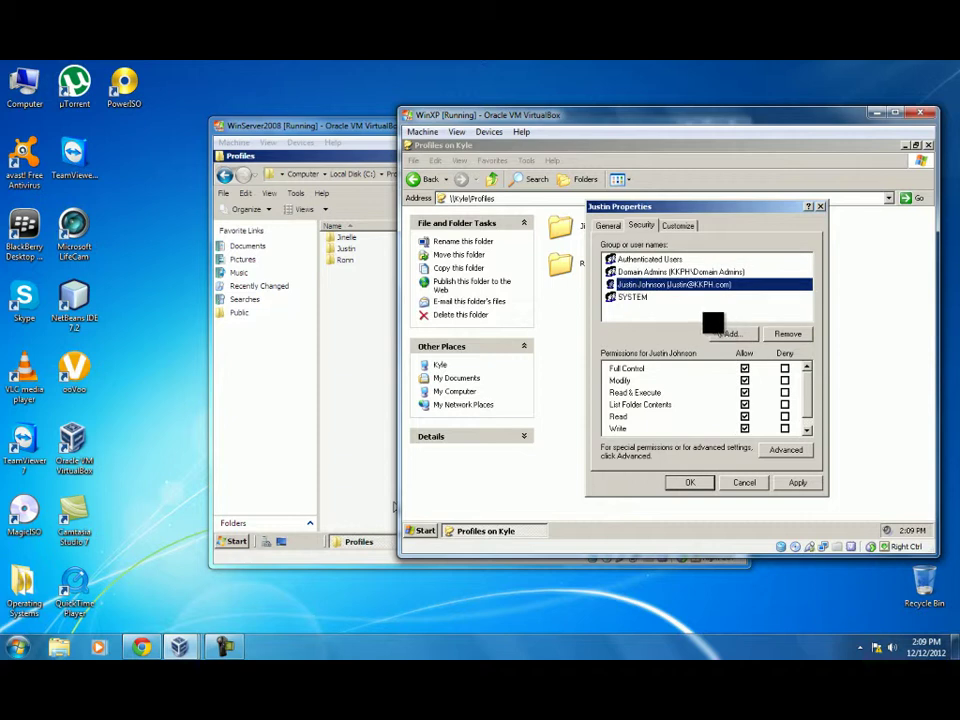
left_click(665, 259)
left_click(788, 333)
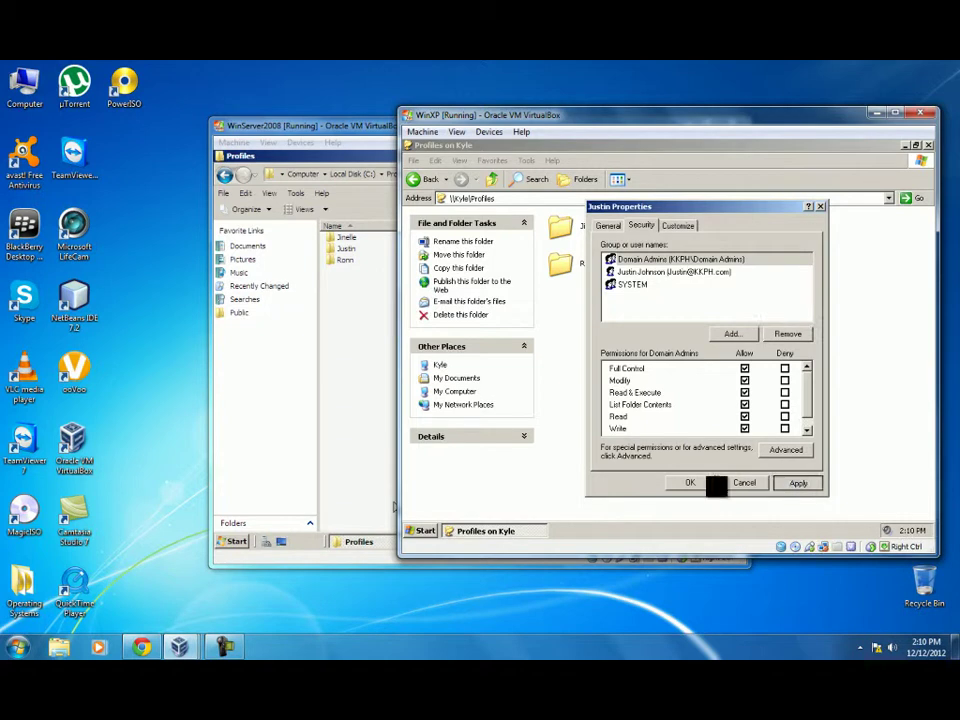
Open the user's profile folder and show hidden files, file extensions and protected system files
left_click(705, 481)
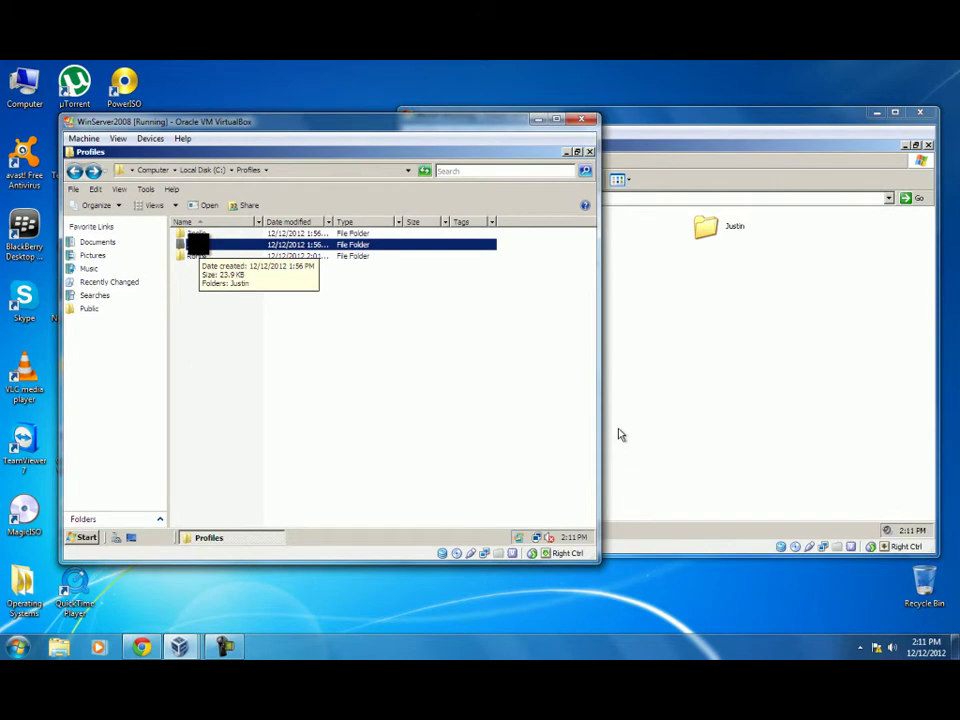
double_click(197, 244)
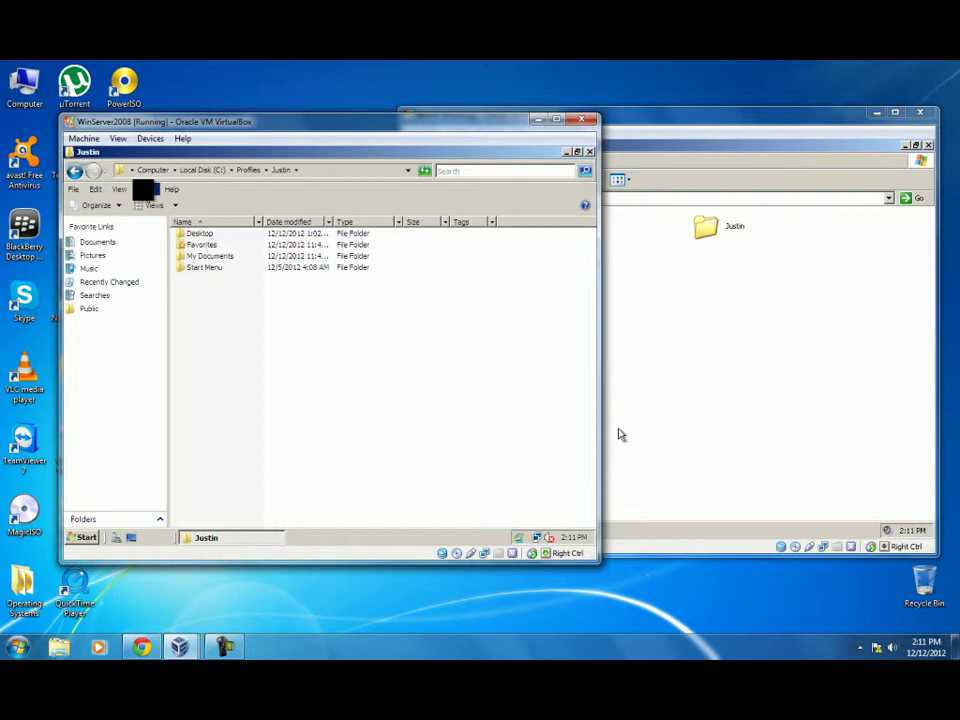
left_click(145, 189)
left_click(170, 243)
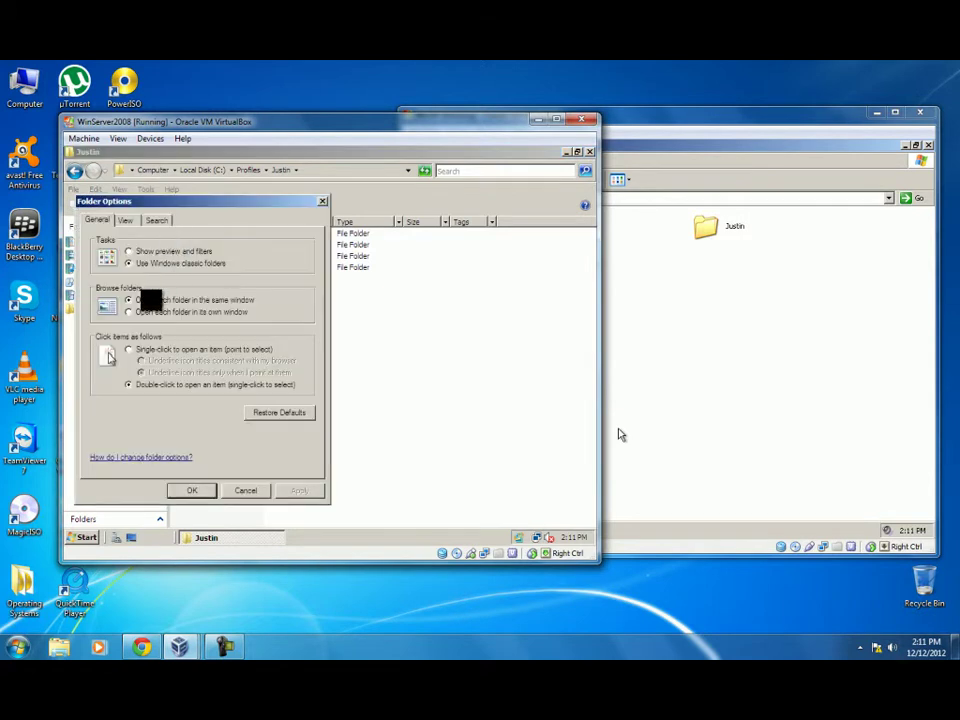
left_click(120, 220)
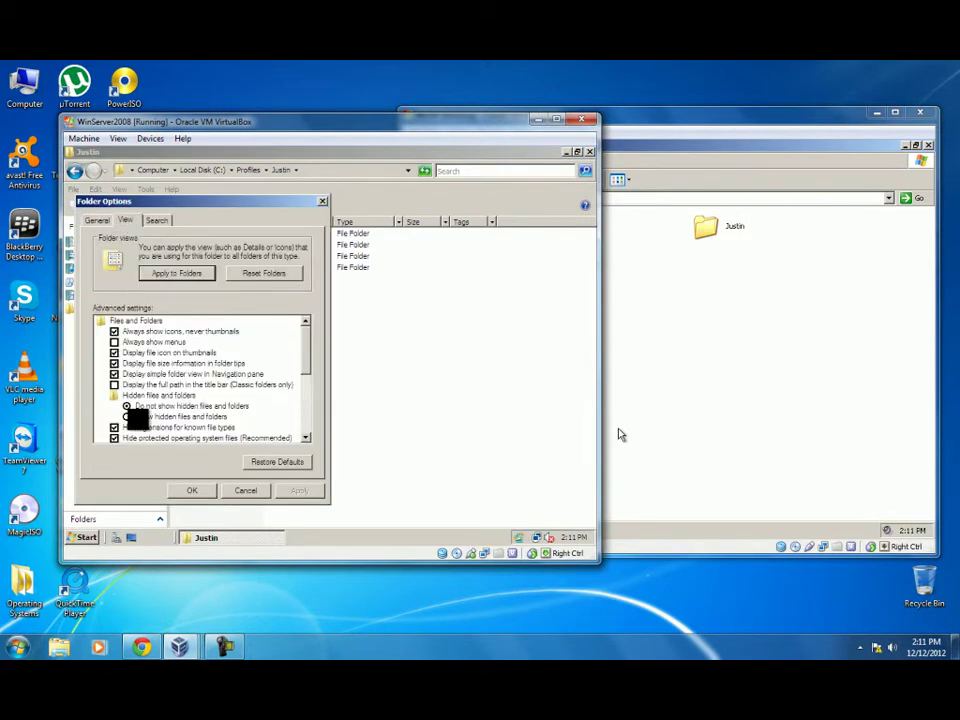
left_click(126, 416)
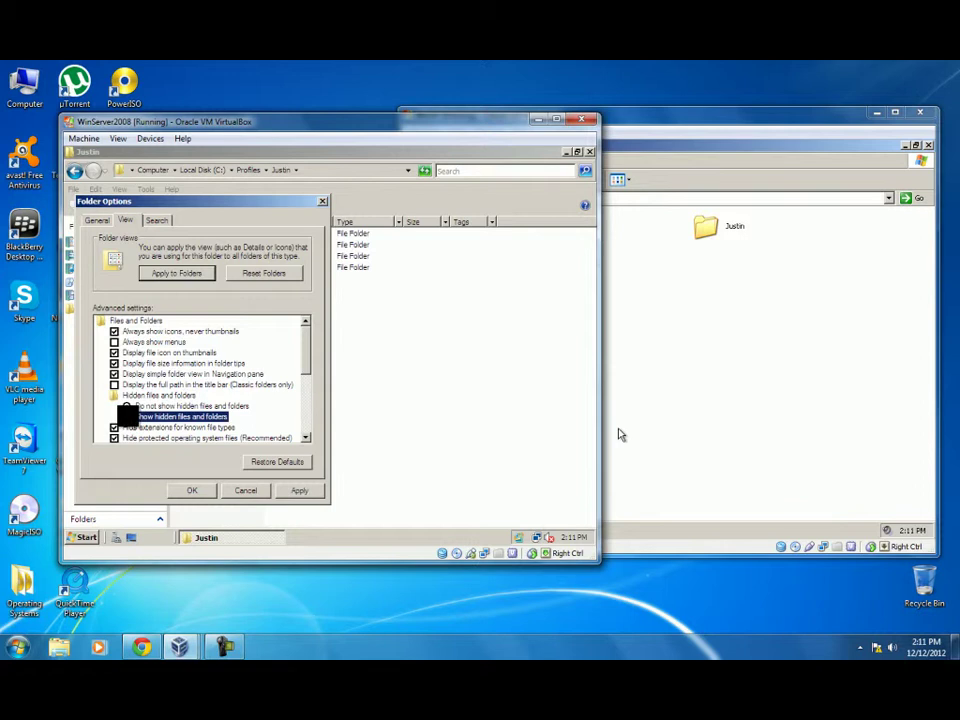
left_click_drag(306, 349, 306, 360)
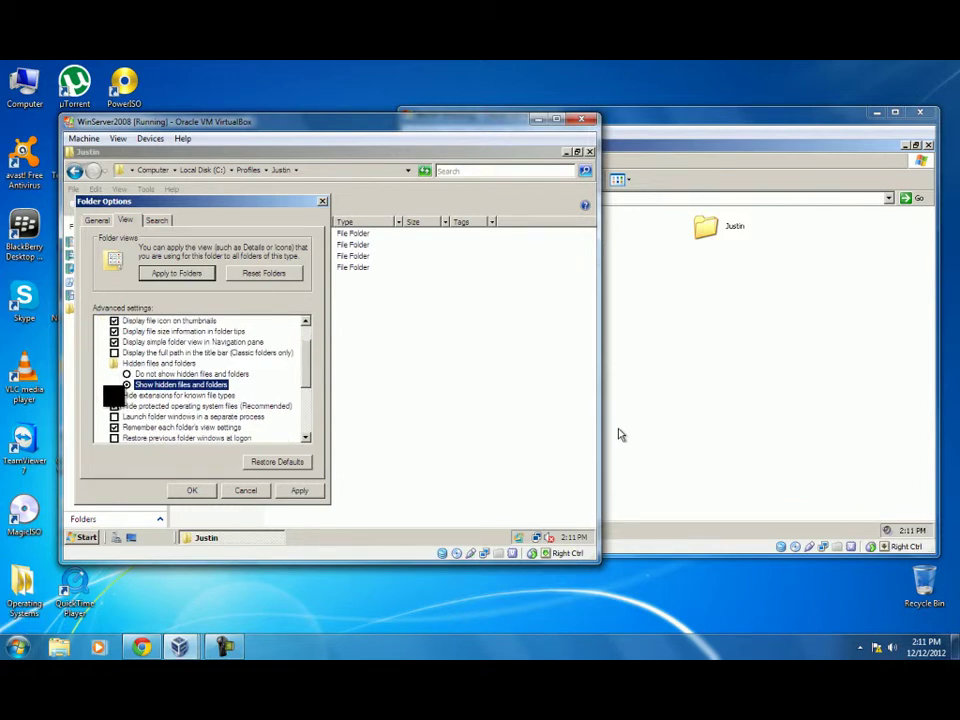
left_click(114, 395)
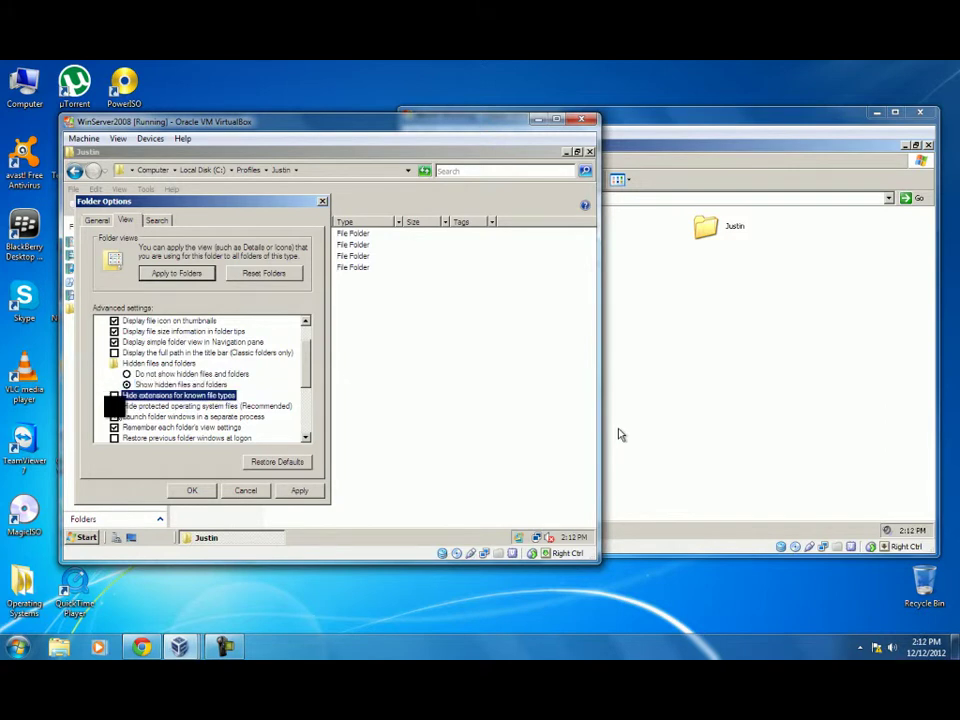
left_click(114, 406)
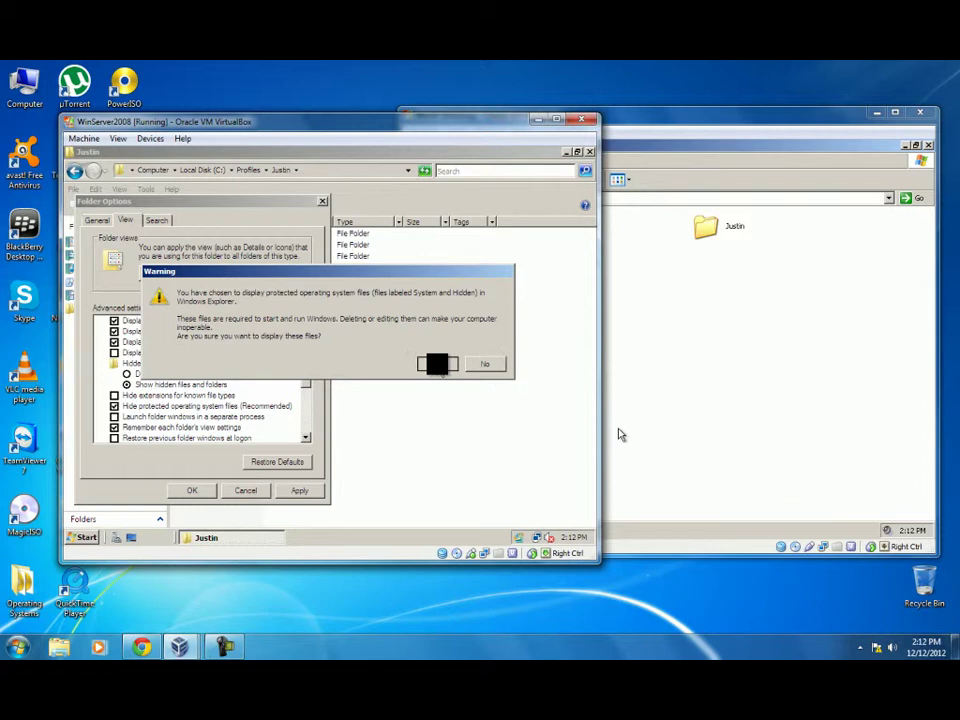
left_click(437, 363)
left_click(299, 490)
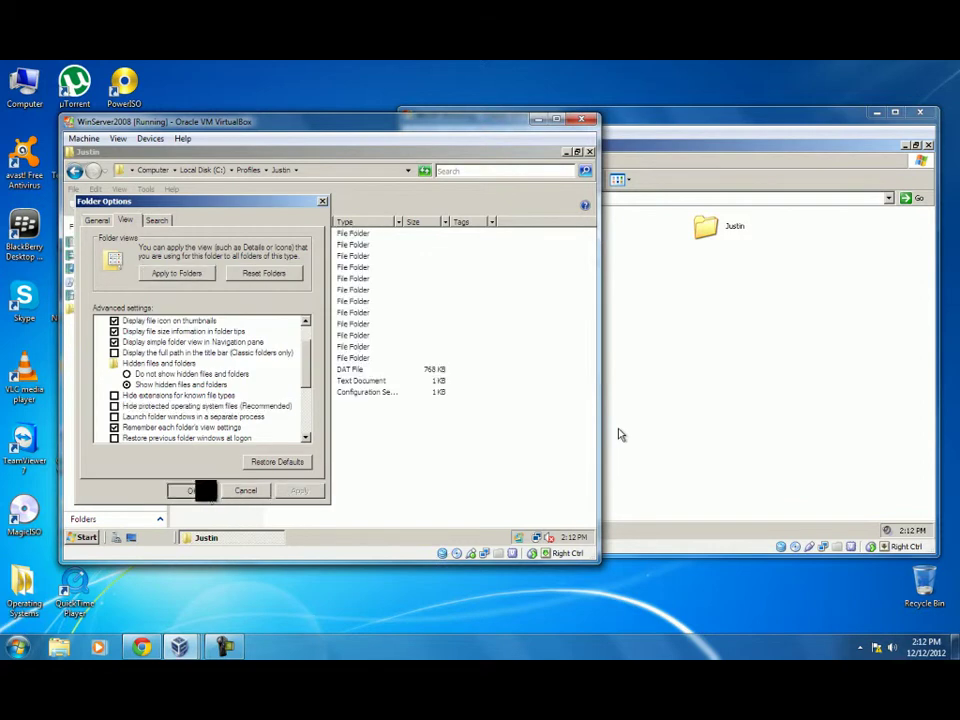
left_click(205, 490)
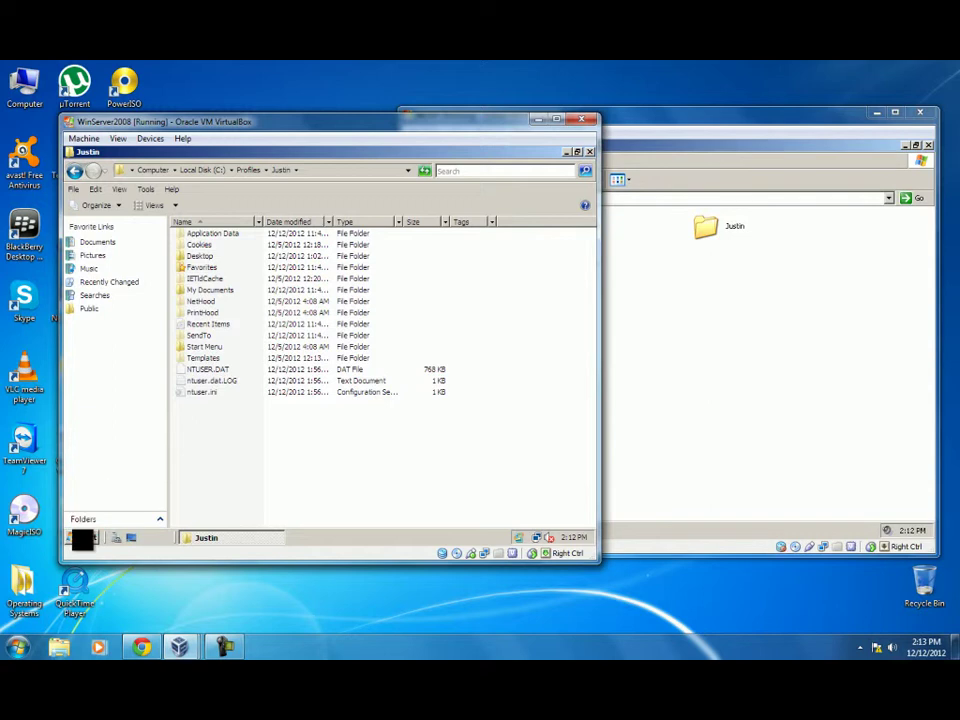
Launch regedit from the server's Run box and collapse the HKEY_USERS branch
left_click(83, 537)
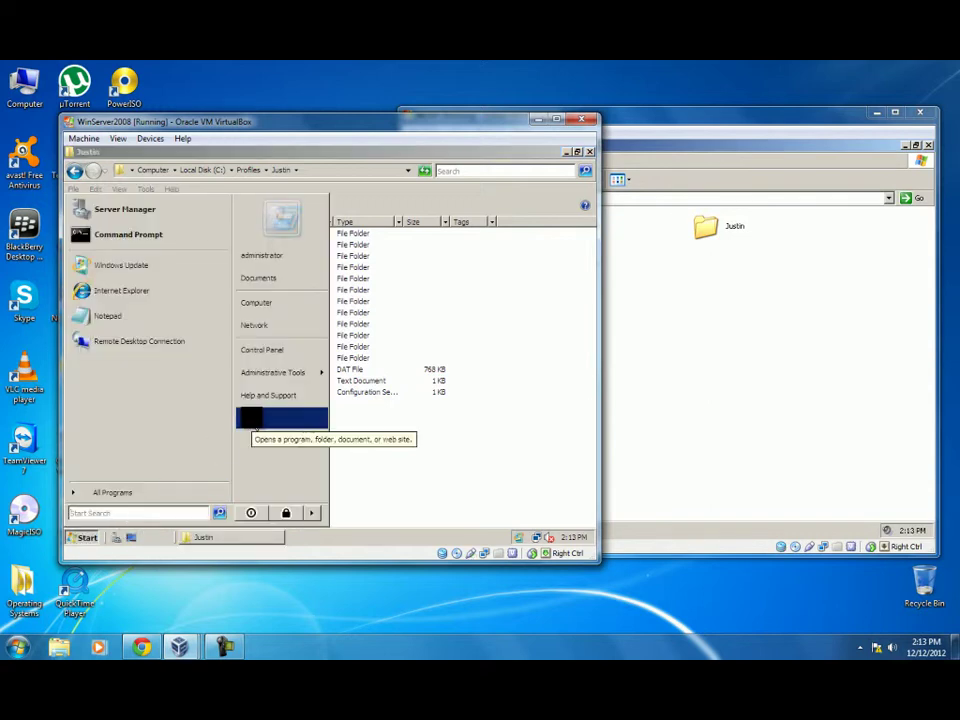
left_click(246, 424)
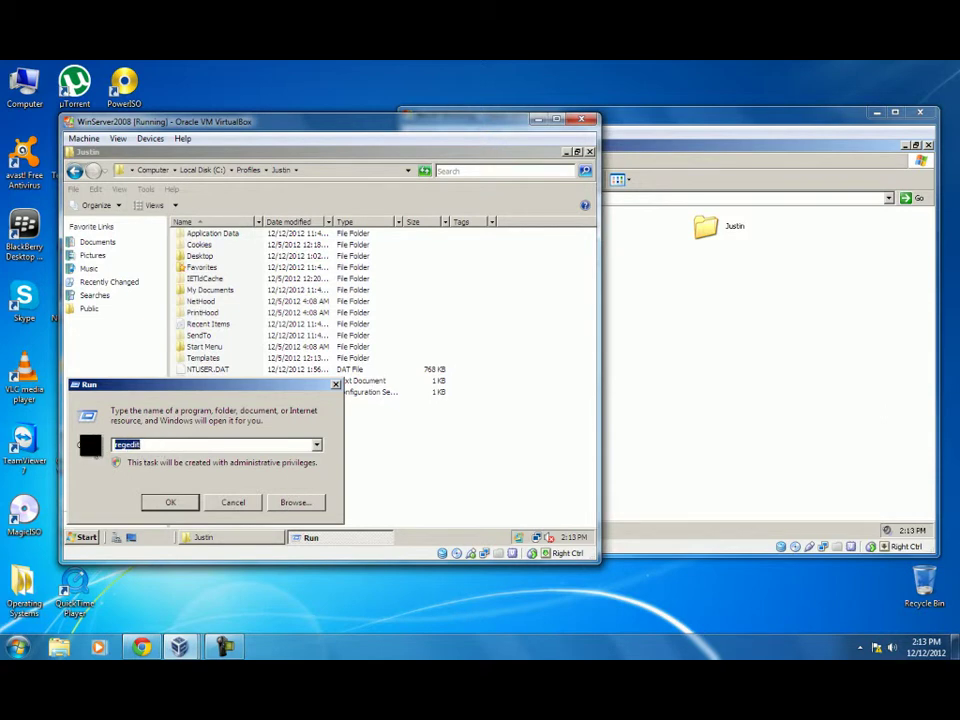
type("reged")
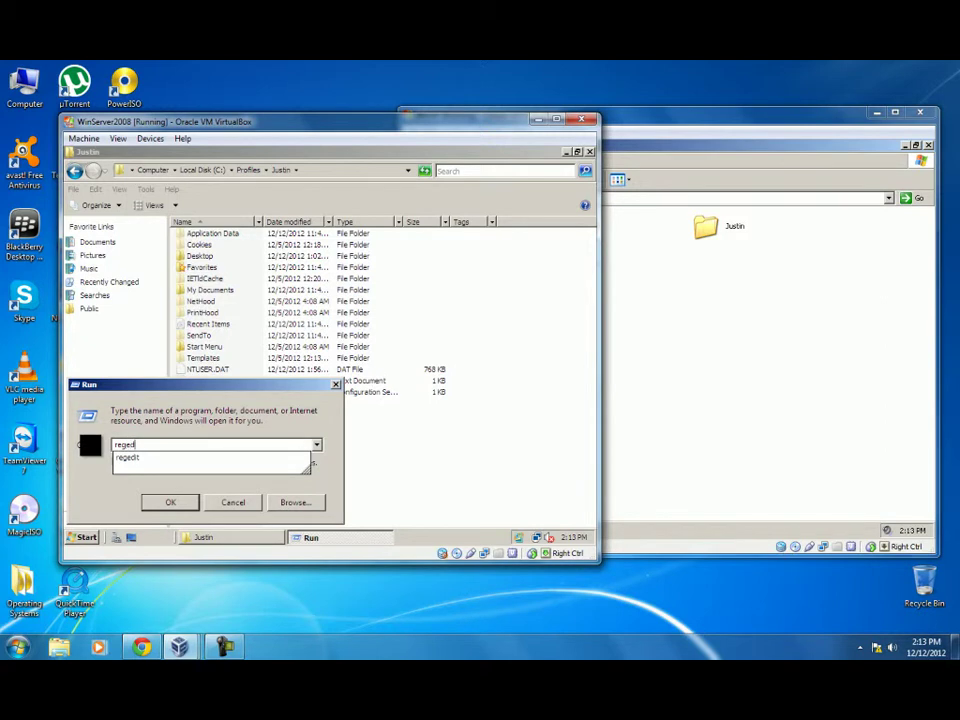
type("it")
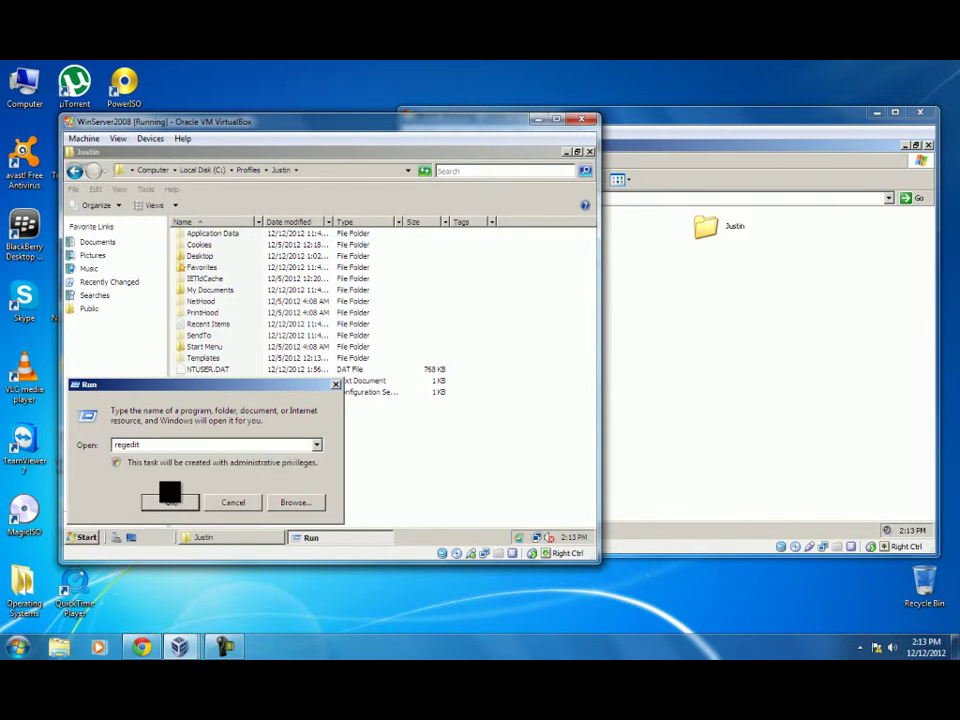
left_click(172, 502)
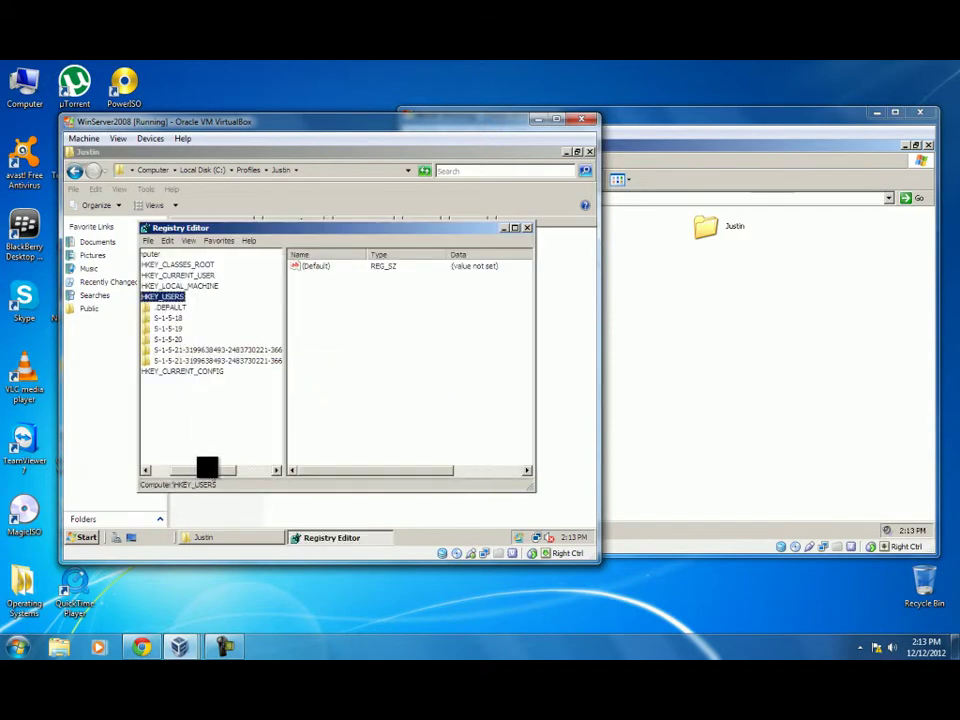
left_click(161, 296)
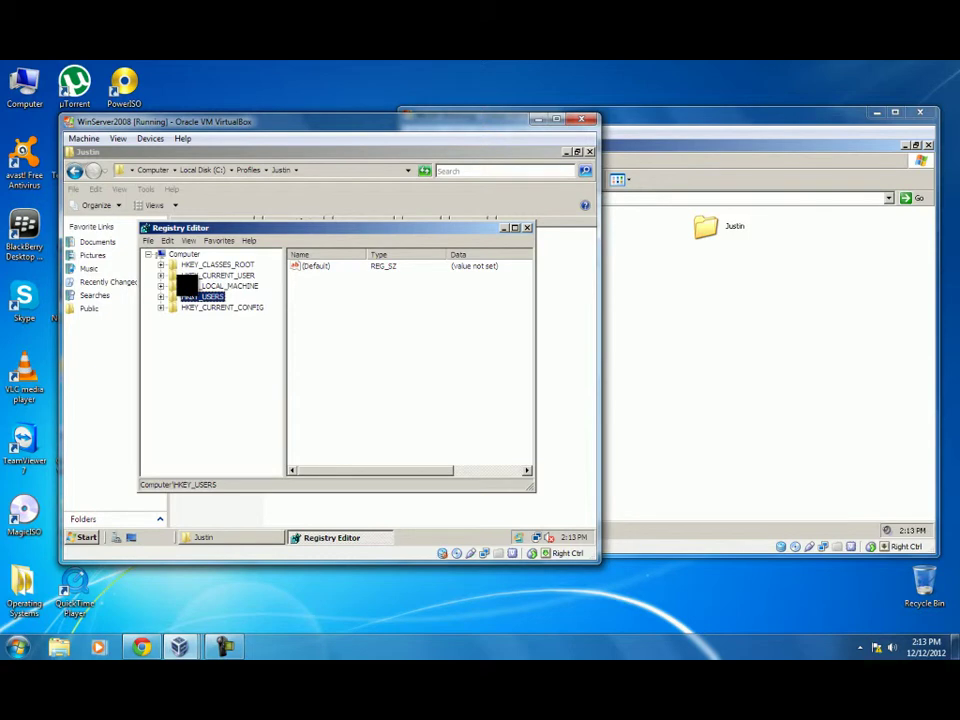
Select HKEY_LOCAL_MACHINE and start File > Load Hive
left_click(190, 286)
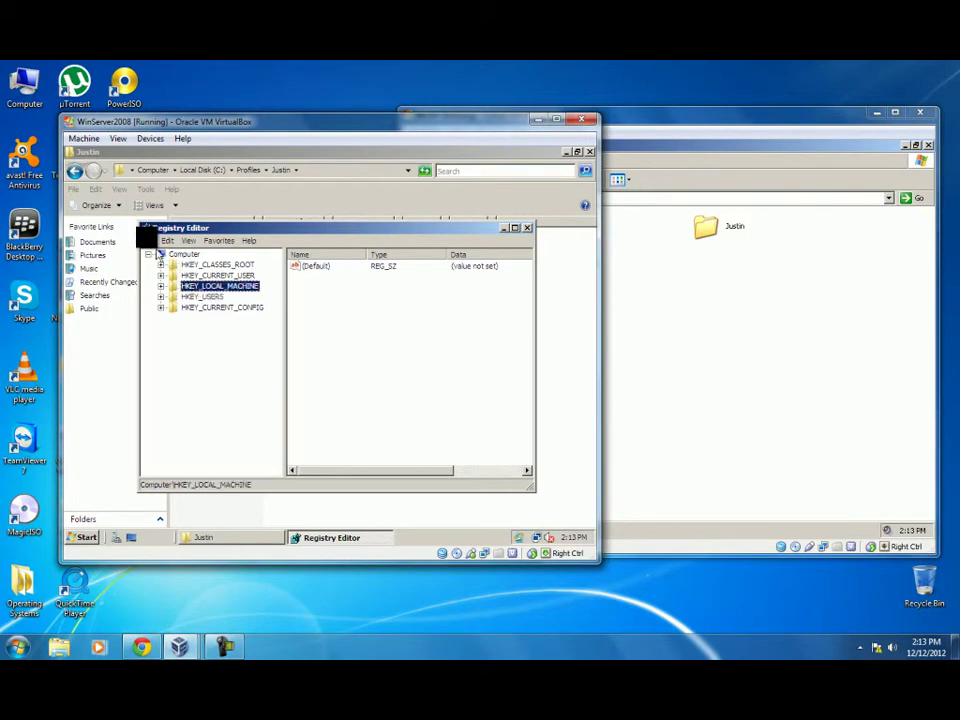
left_click(148, 241)
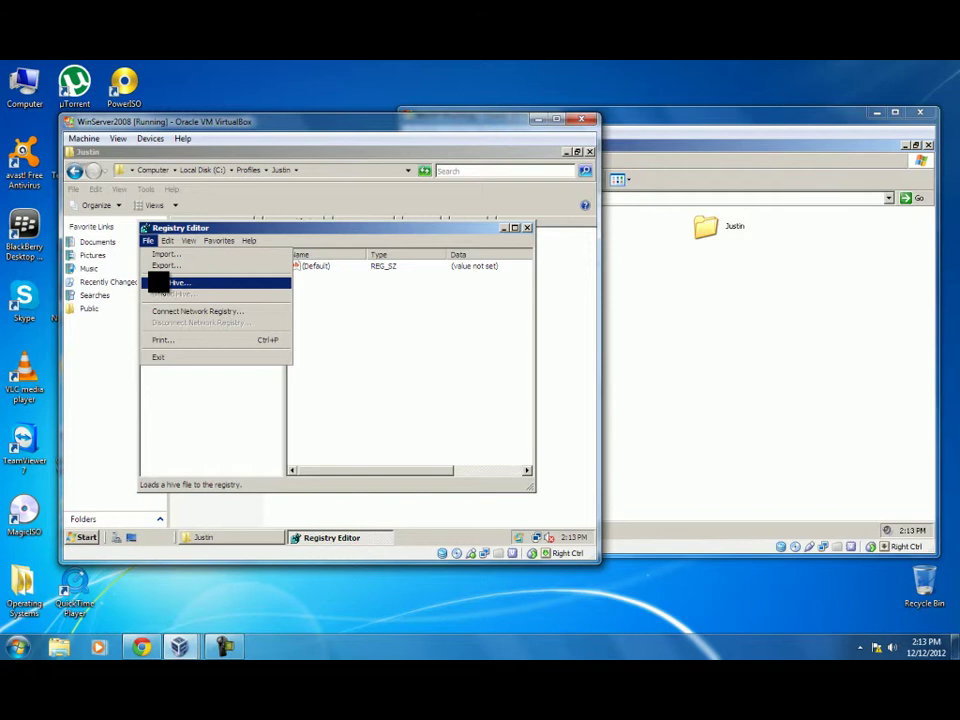
left_click(175, 283)
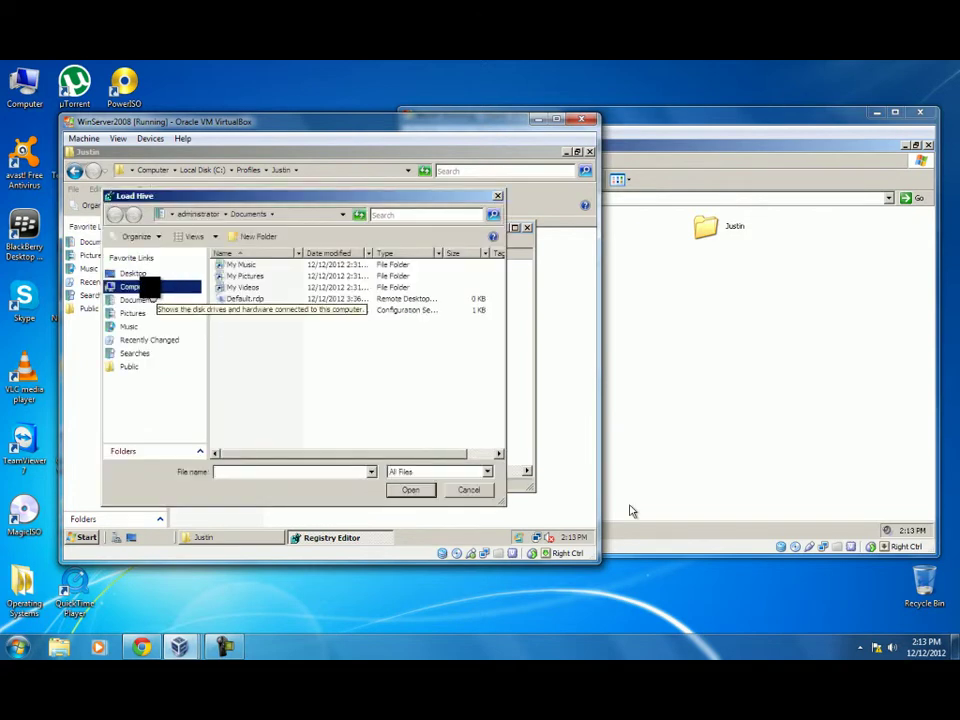
Pick NTUSER.DAT from the user's folder in C:\Profiles and load it under the key name Mandatory
left_click(135, 286)
left_click(245, 283)
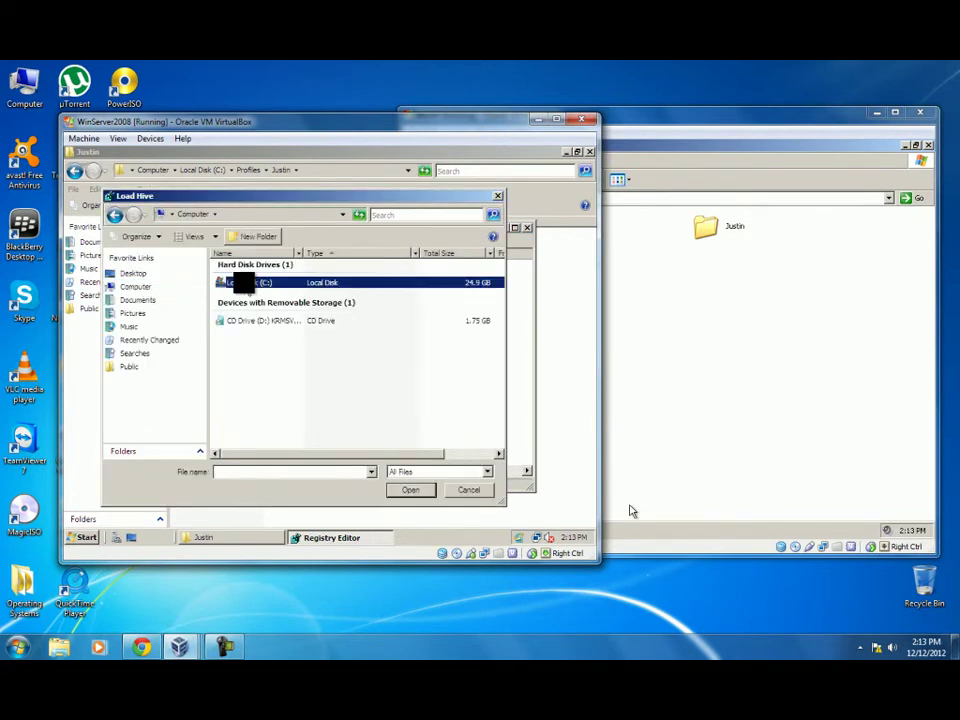
double_click(245, 283)
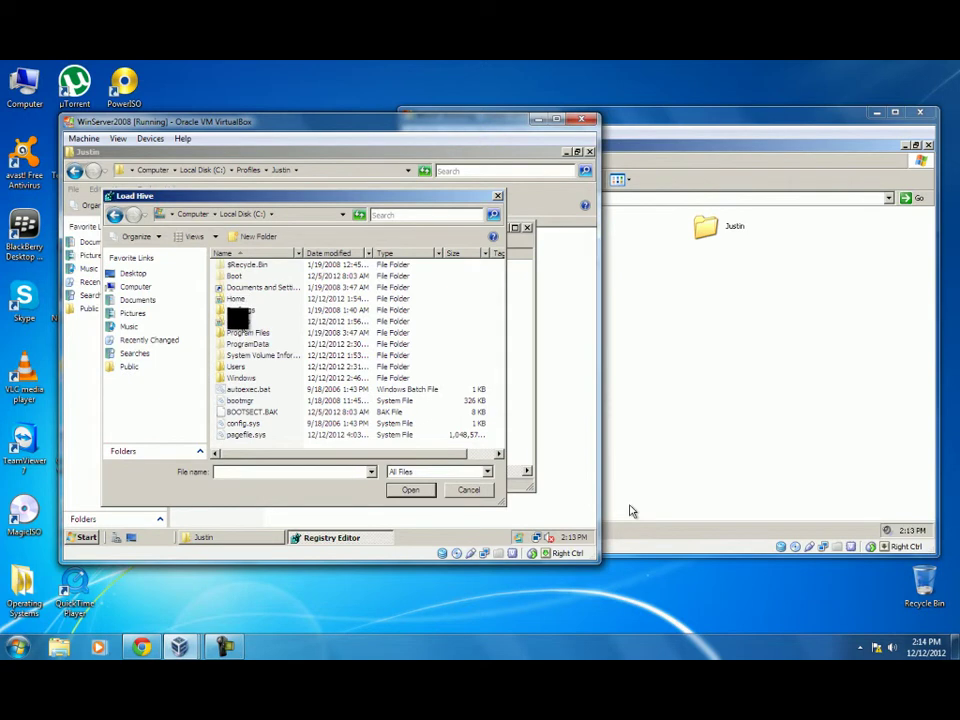
key("Down")
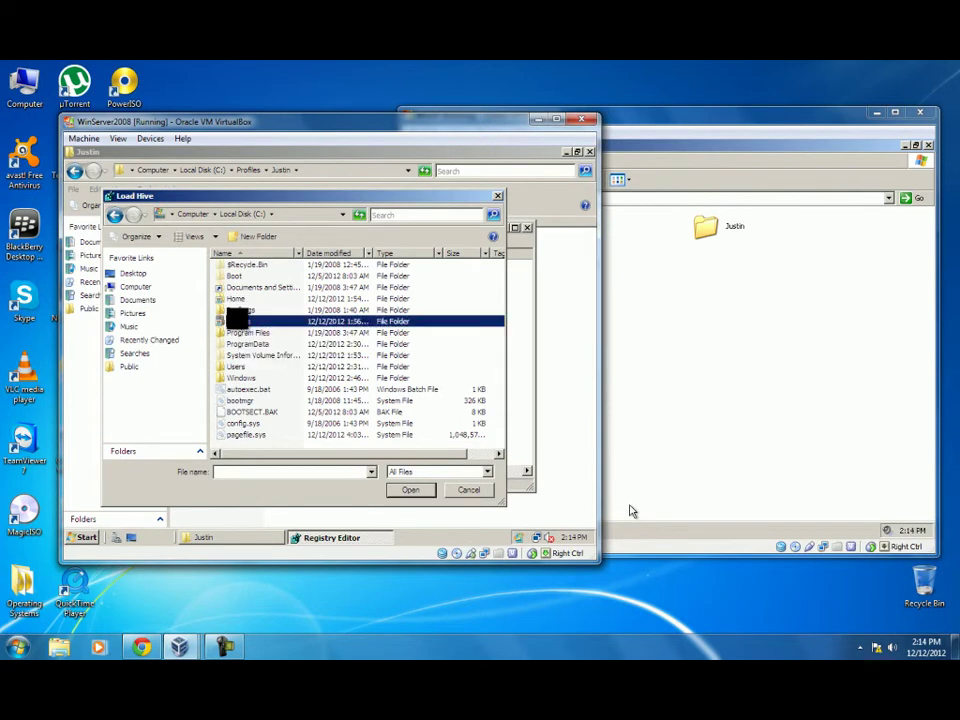
key("Return")
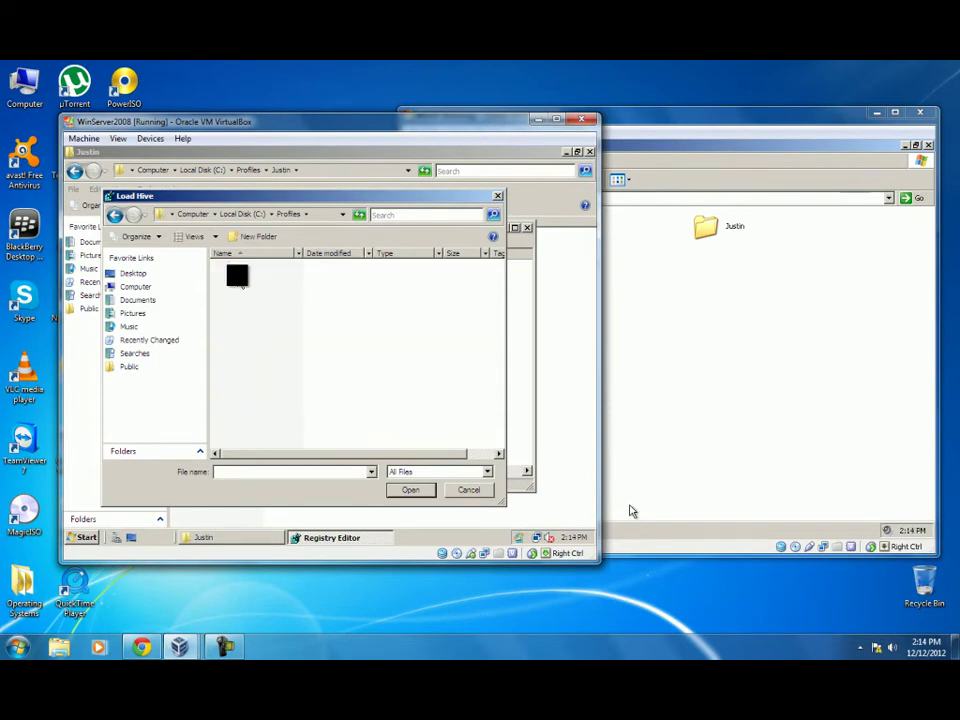
double_click(237, 276)
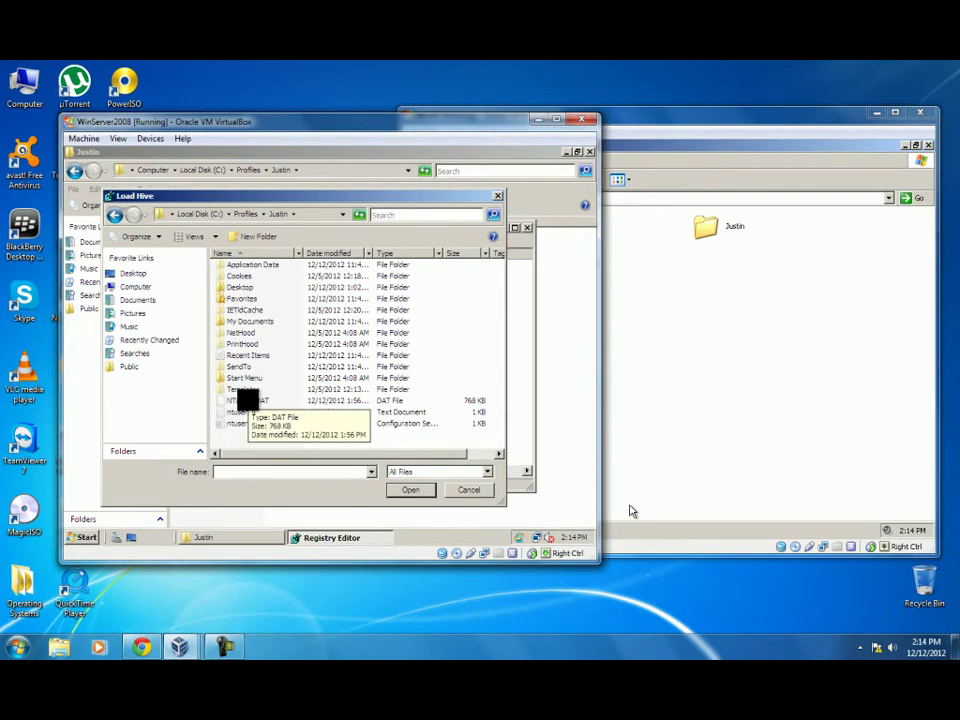
left_click(247, 400)
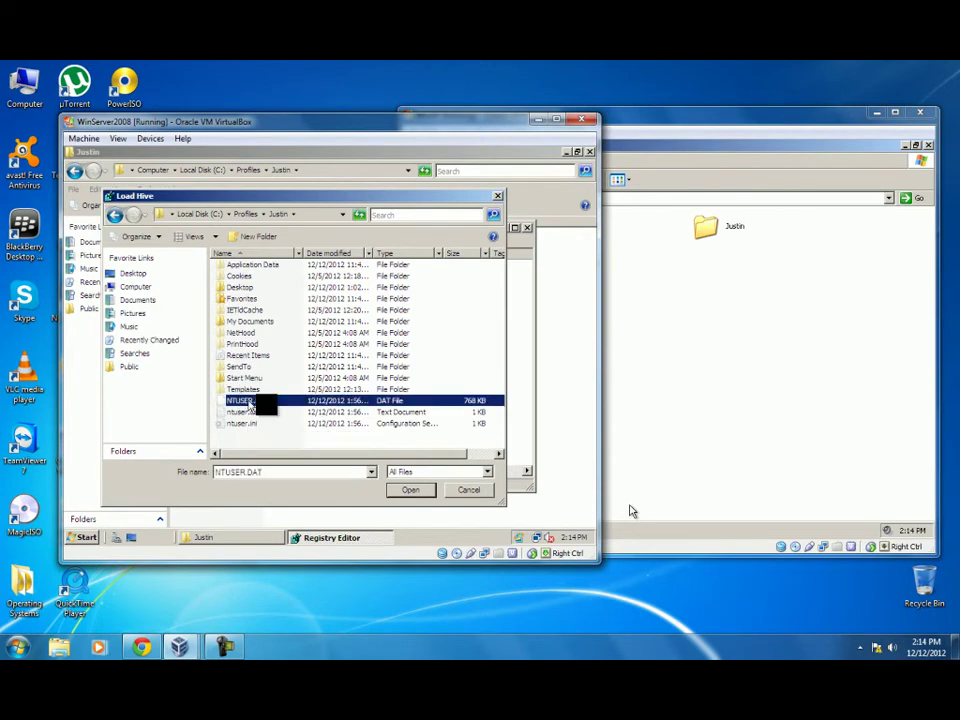
left_click(400, 489)
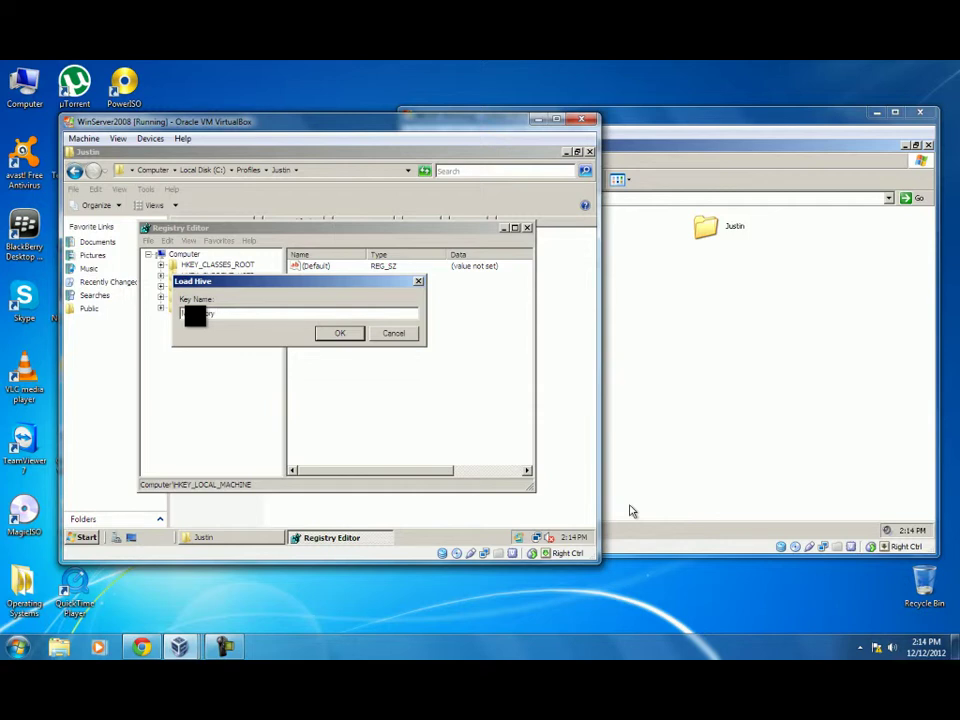
left_click(335, 333)
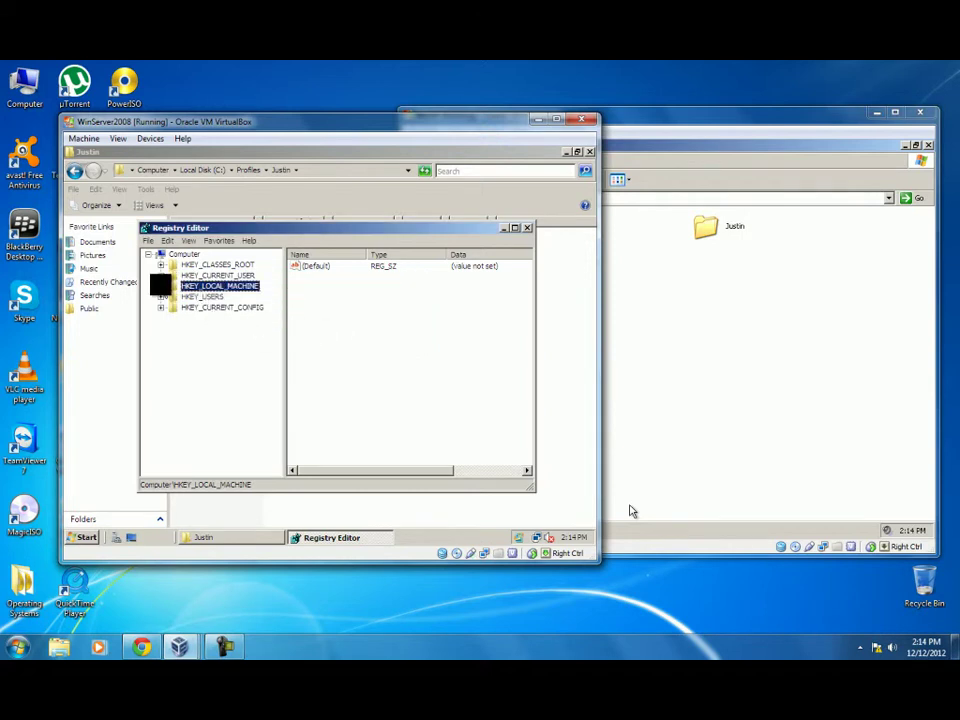
Expand HKEY_LOCAL_MACHINE and open the permissions of the Mandatory key
left_click(160, 286)
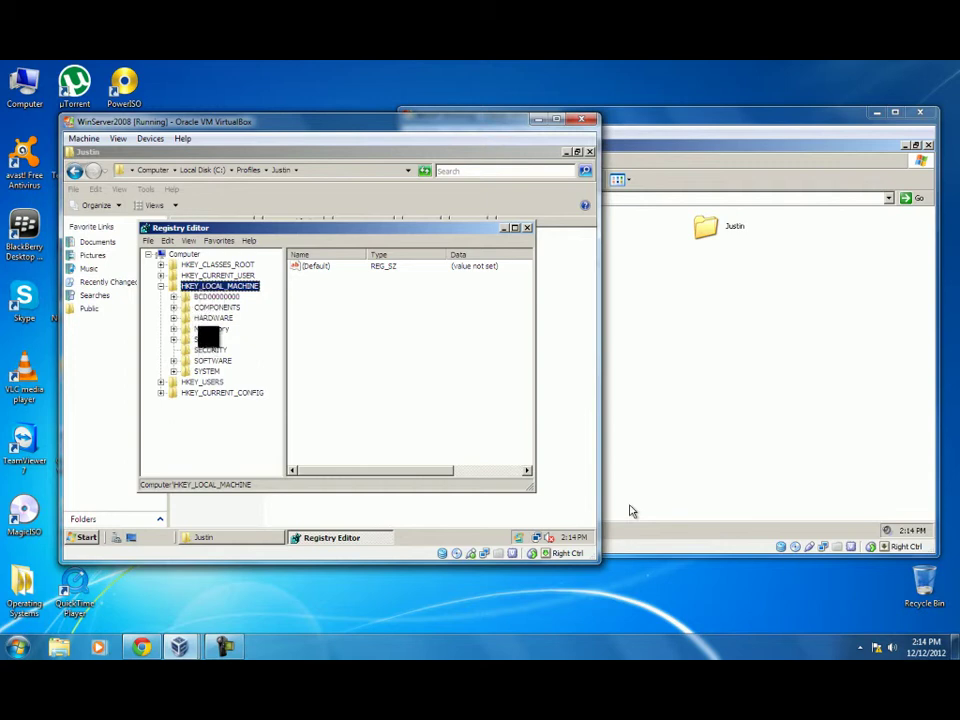
left_click(210, 328)
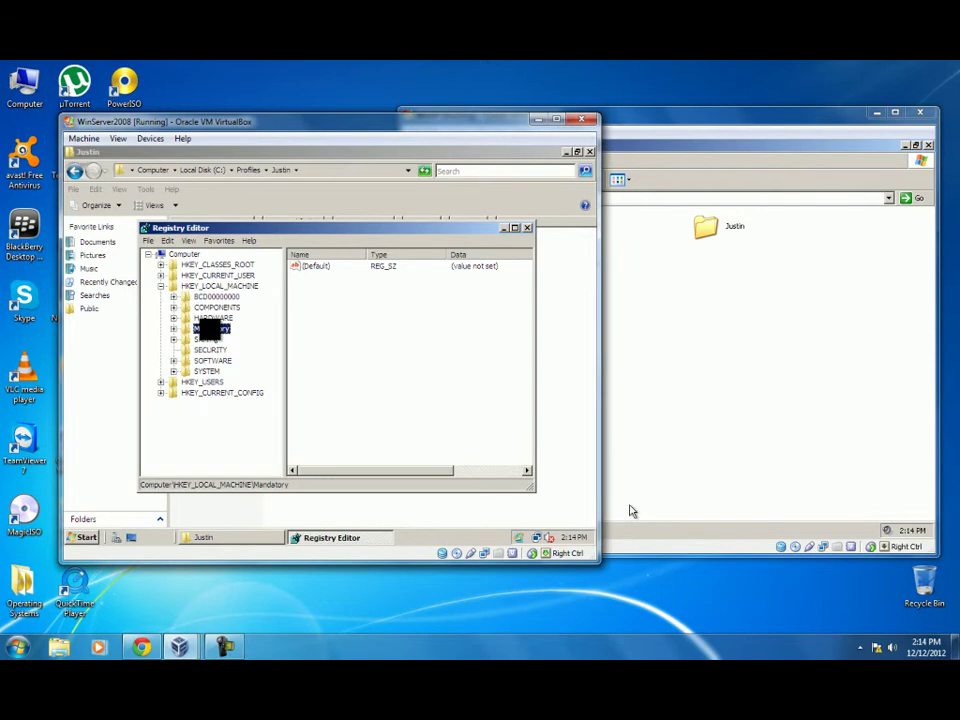
right_click(210, 328)
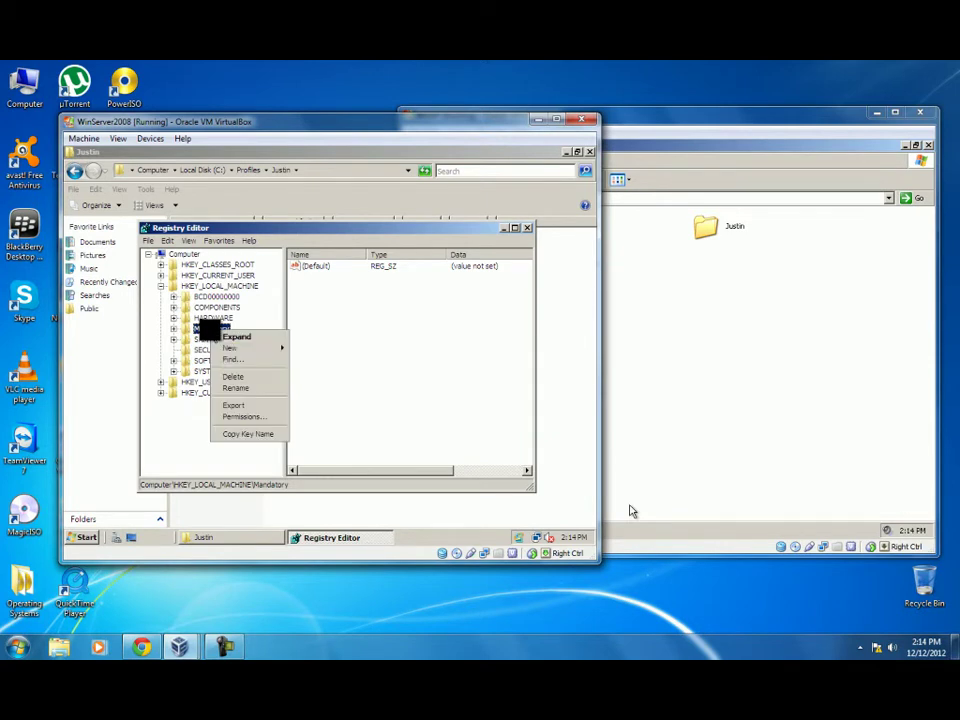
left_click(248, 416)
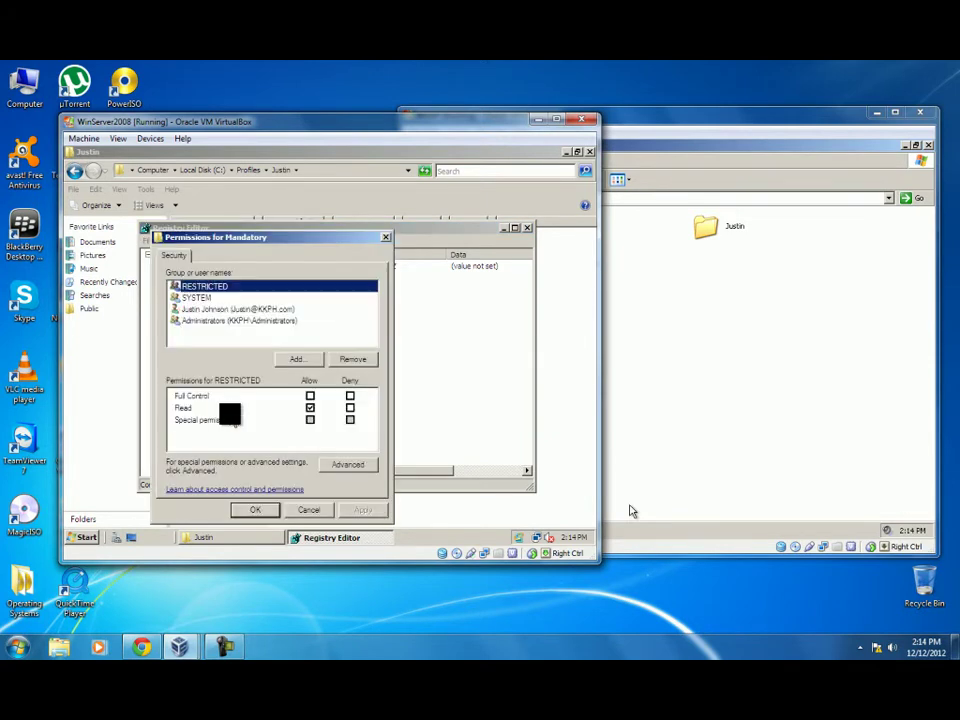
Add Domain Admins with Full Control, remove RESTRICTED, and apply the permissions
left_click(288, 357)
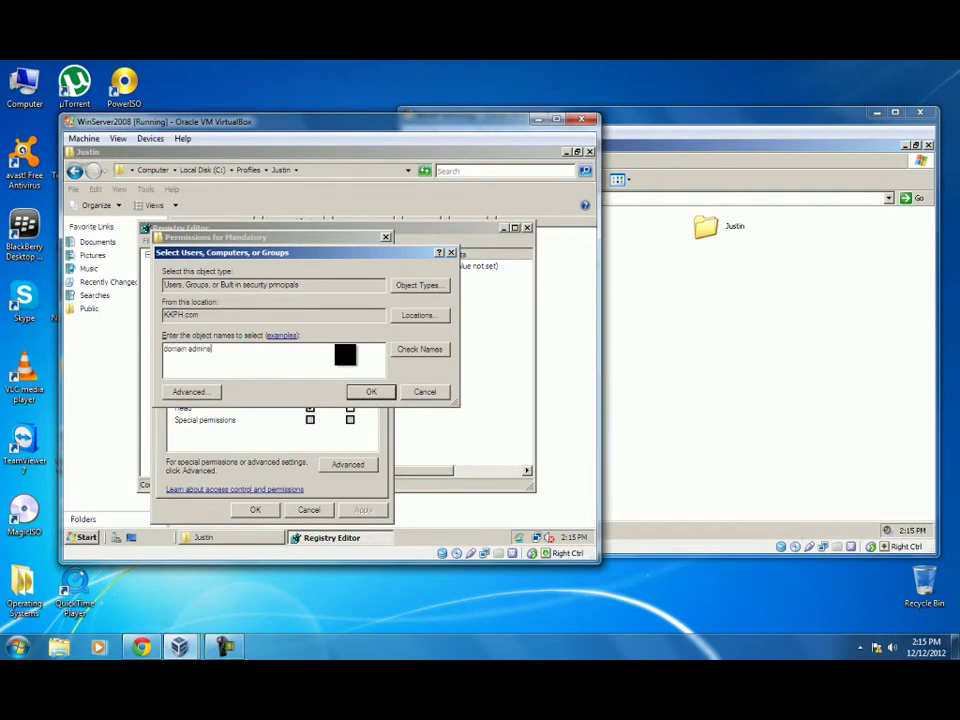
left_click(360, 392)
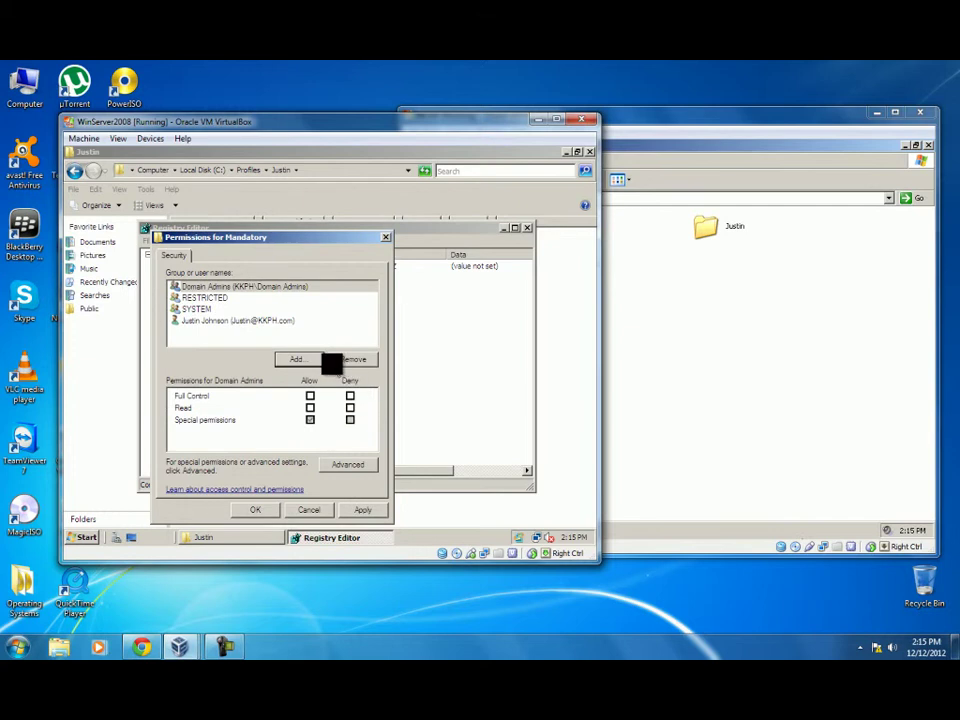
left_click(310, 396)
left_click(200, 297)
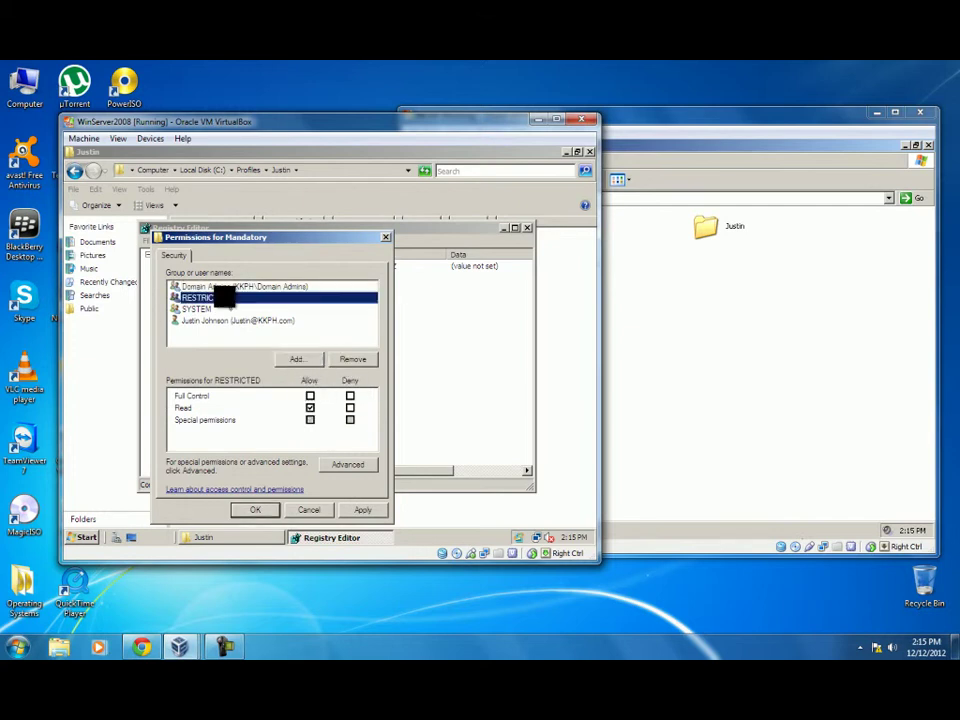
left_click(352, 360)
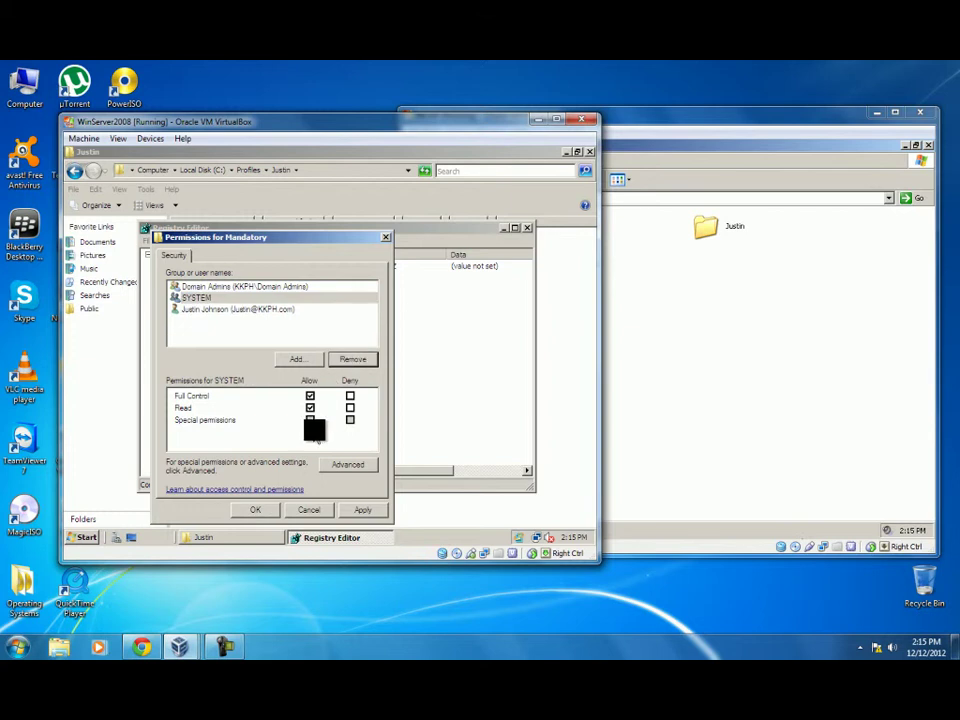
left_click(360, 510)
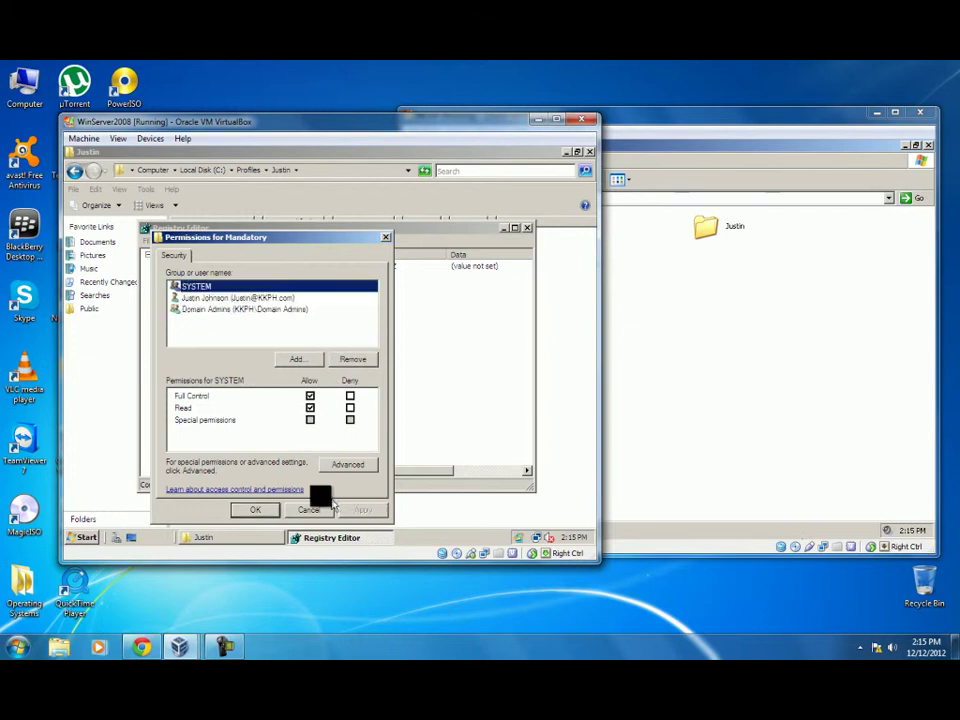
left_click(255, 510)
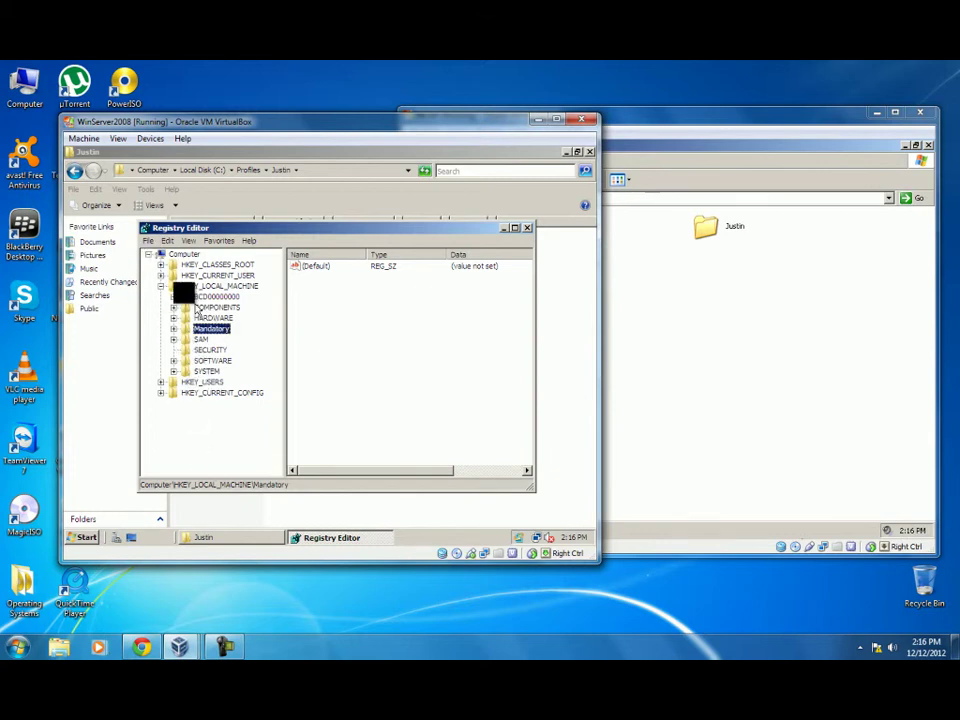
Unload the Mandatory hive and close Registry Editor
left_click(148, 241)
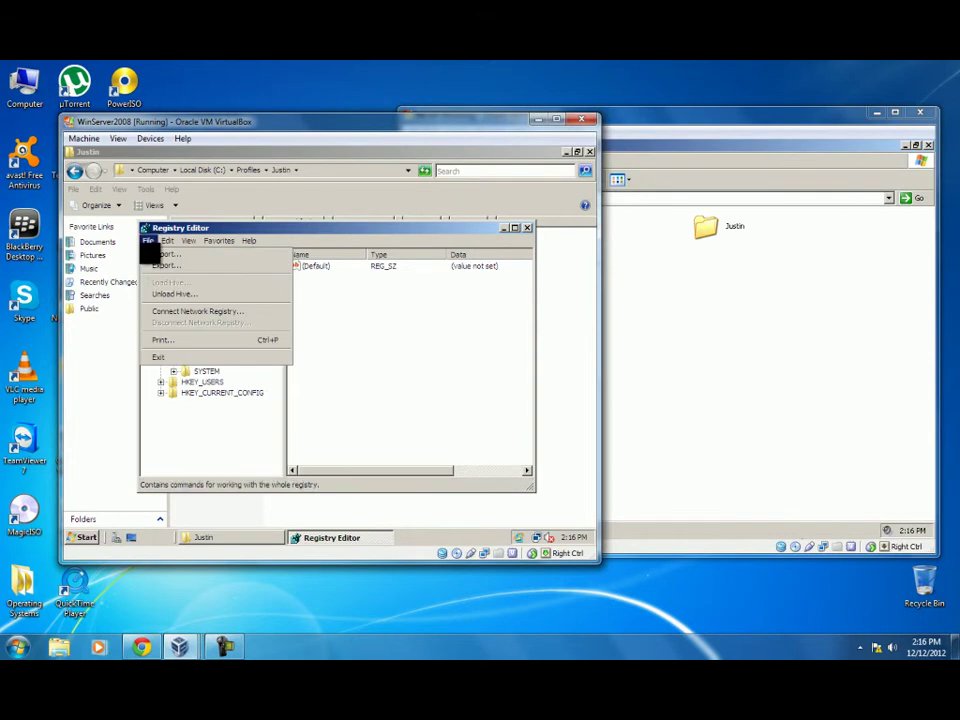
left_click(160, 294)
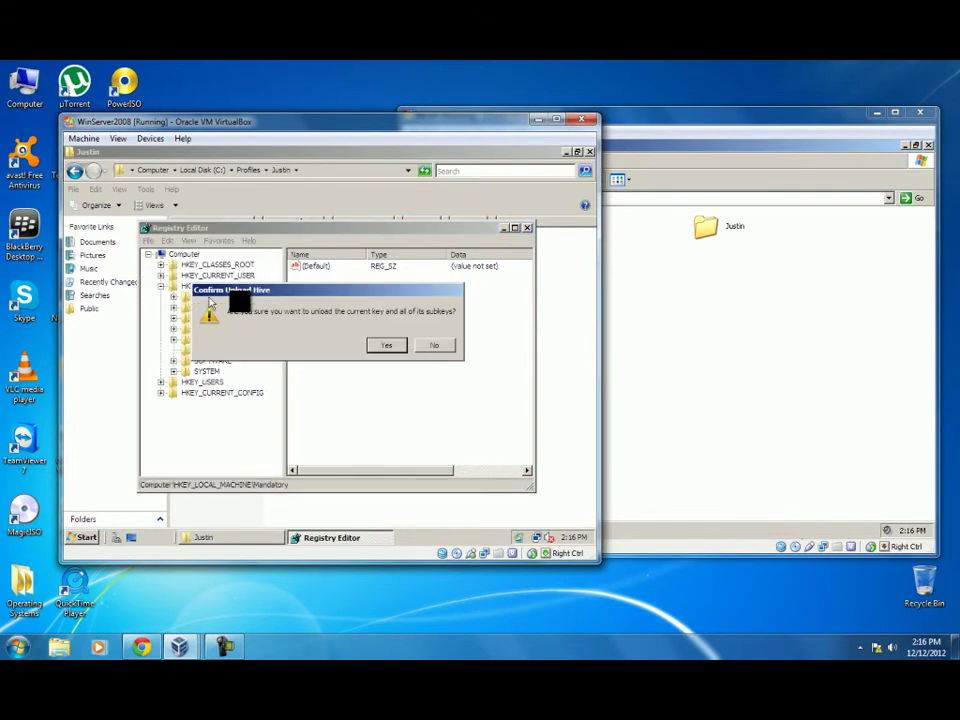
left_click(381, 344)
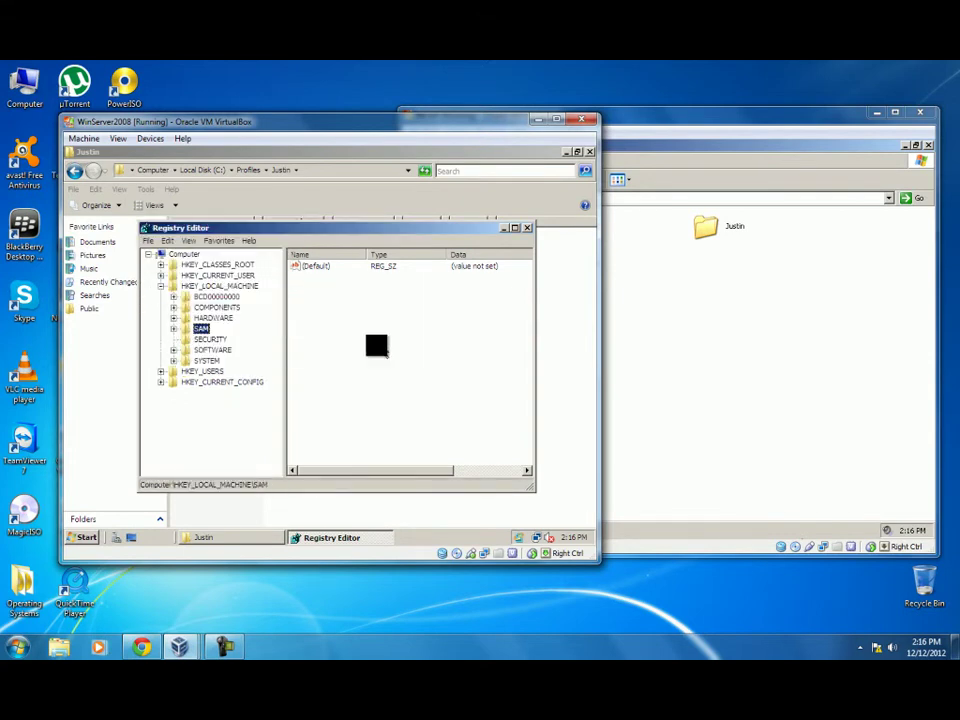
left_click(513, 228)
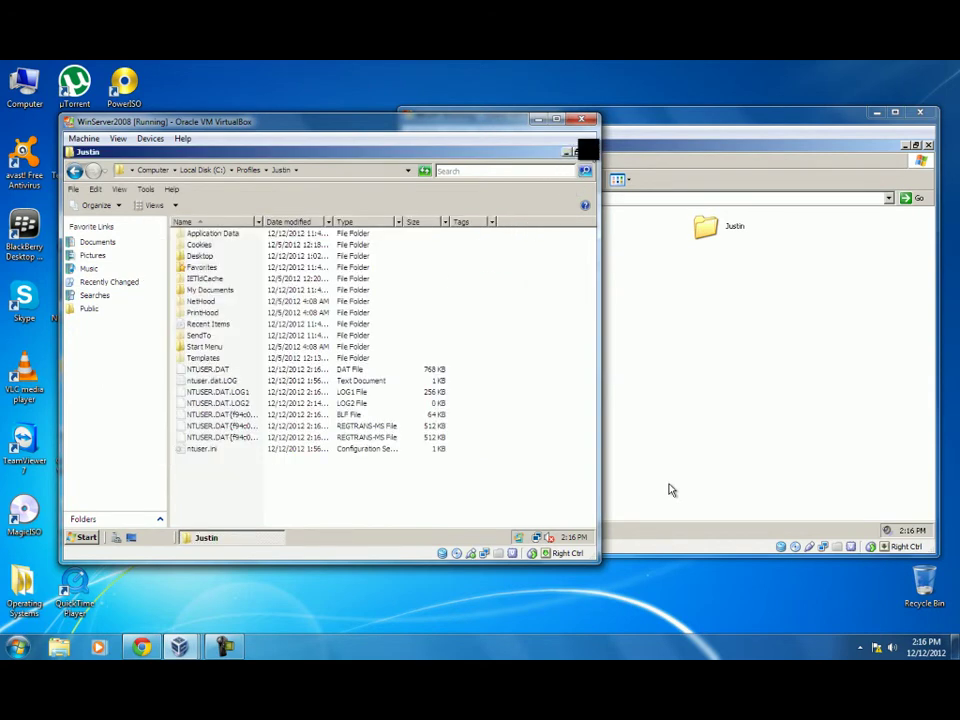
Browse Computer > Local Disk (C:) > Profiles into the user's profile folder
left_click(590, 151)
double_click(92, 167)
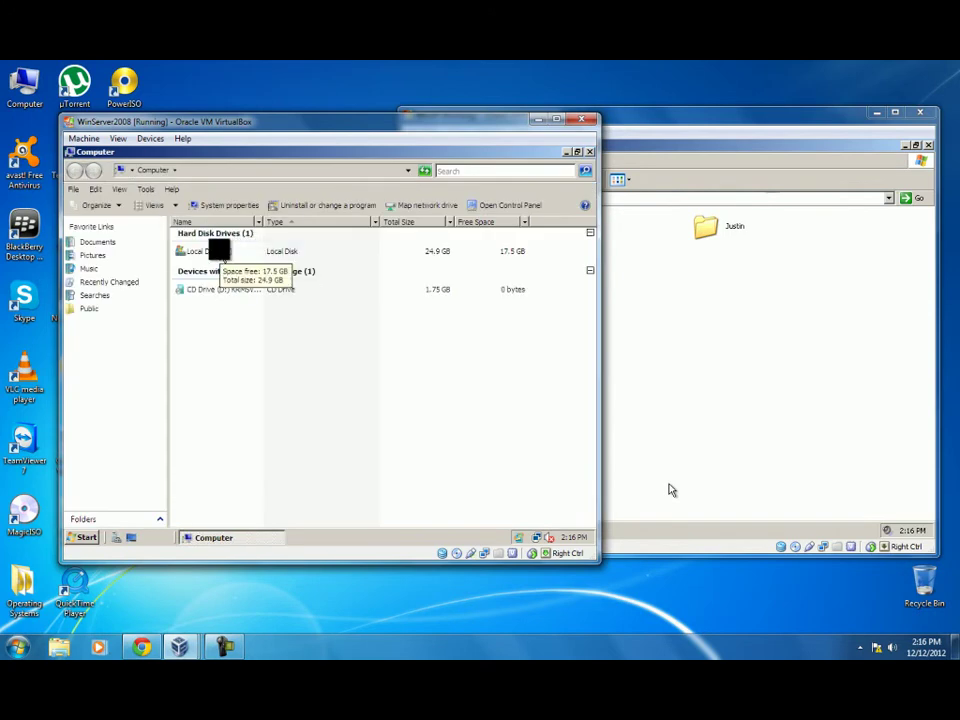
double_click(218, 250)
left_click(196, 289)
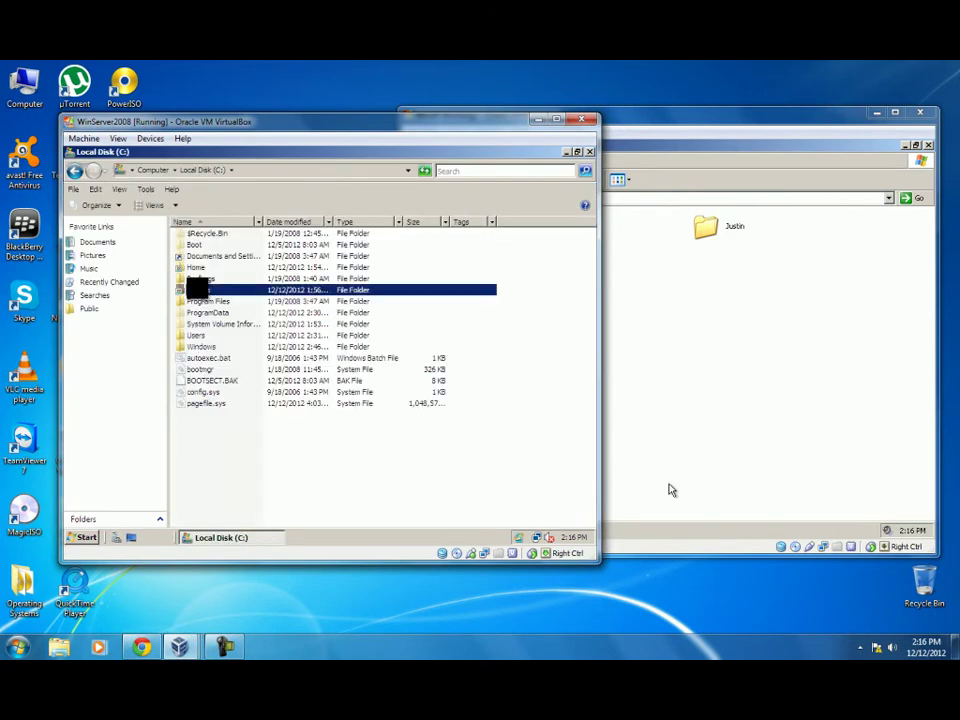
double_click(196, 289)
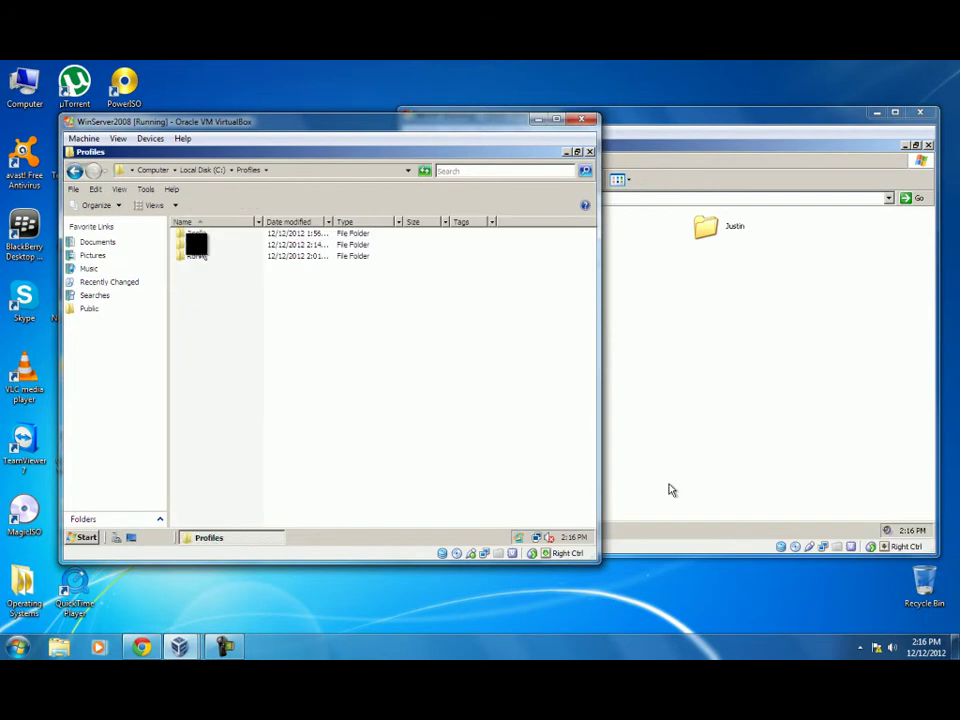
left_click(196, 244)
double_click(195, 244)
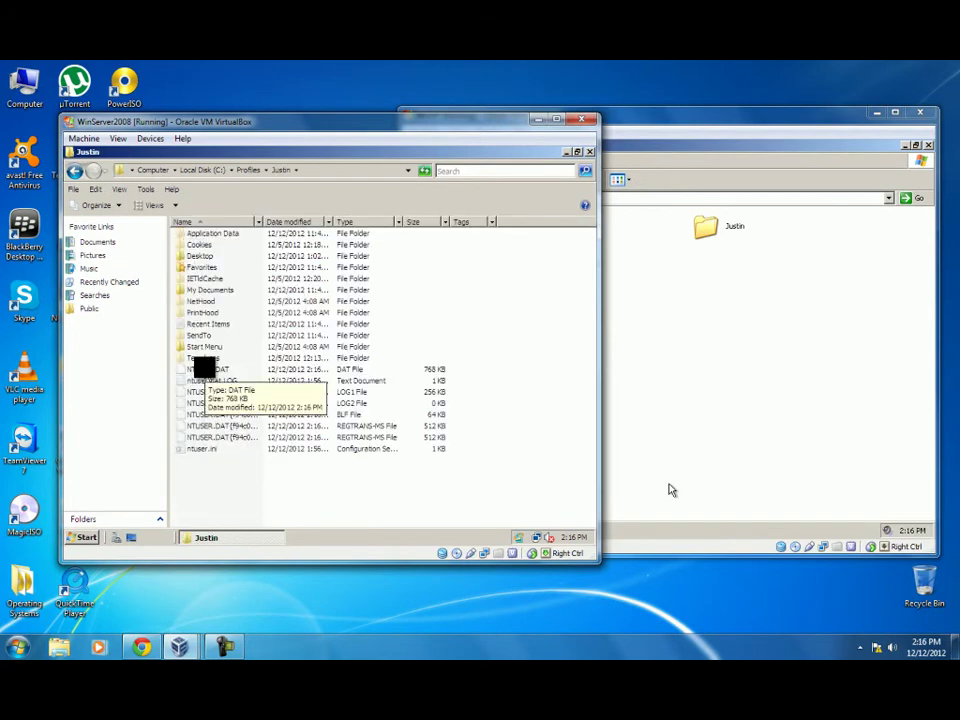
Rename NTUSER.DAT to NTUSER.MAN and accept the extension-change warning
left_click(205, 369)
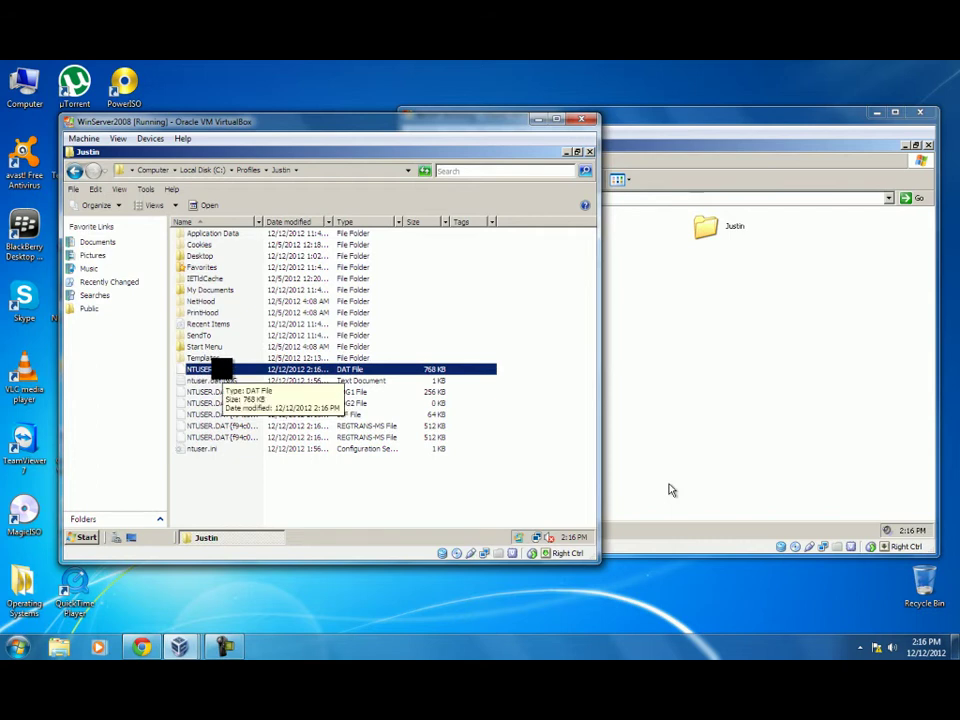
left_click(218, 369)
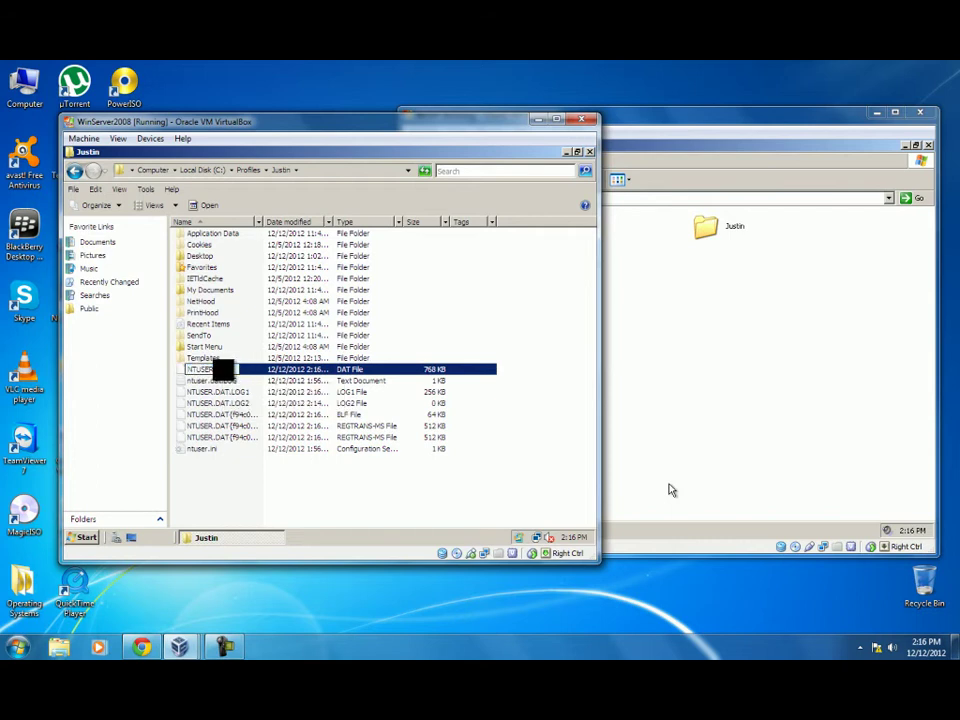
left_click_drag(216, 369, 237, 369)
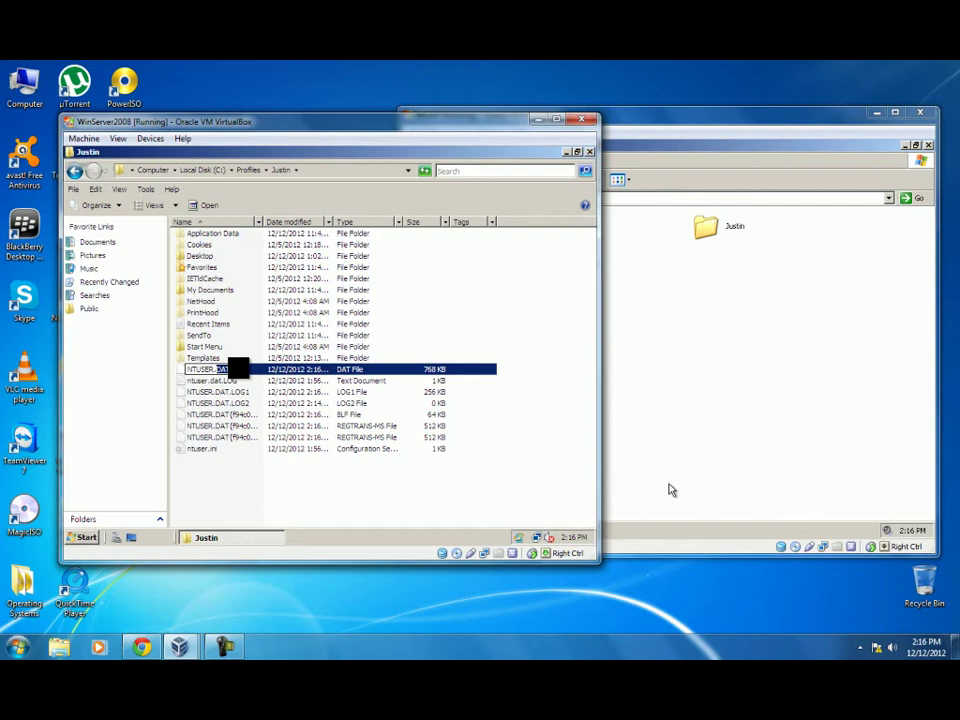
type("MAN")
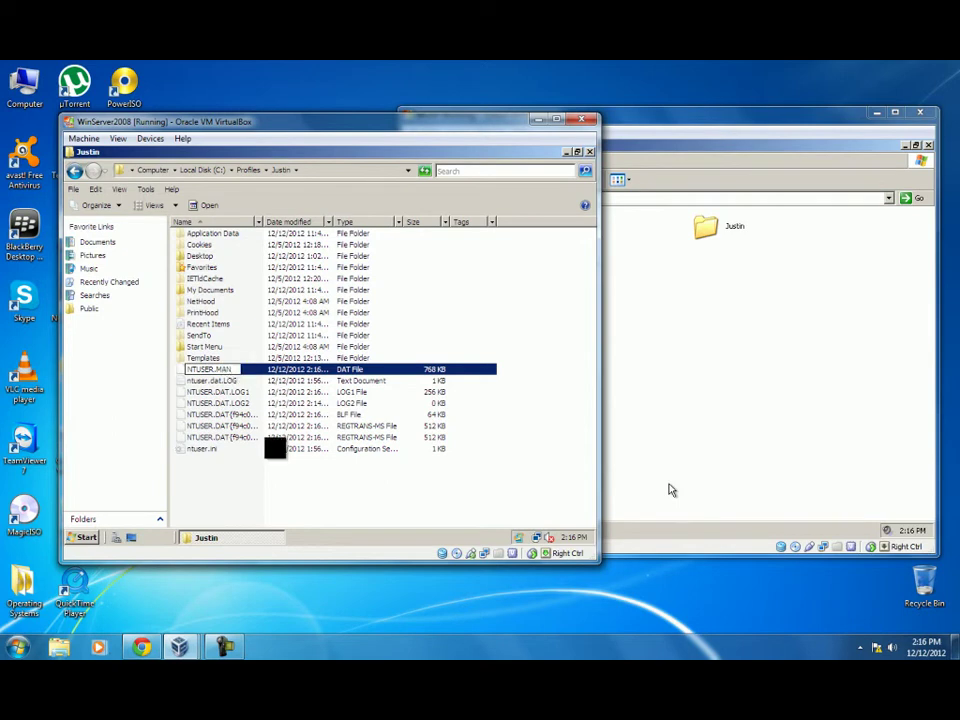
type("MAN")
key("Return")
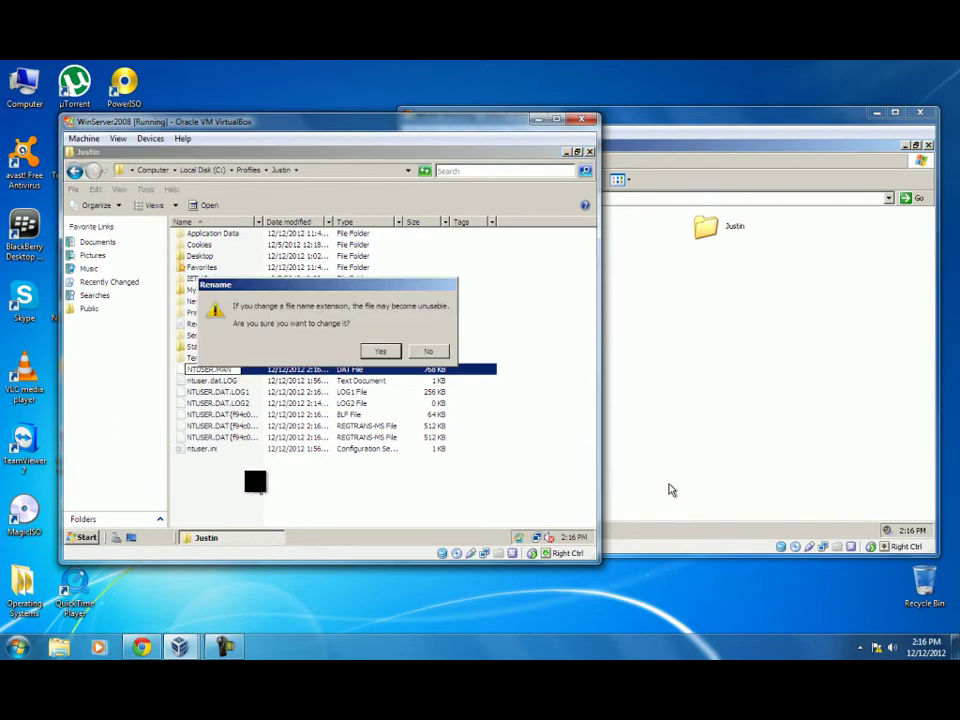
left_click(371, 350)
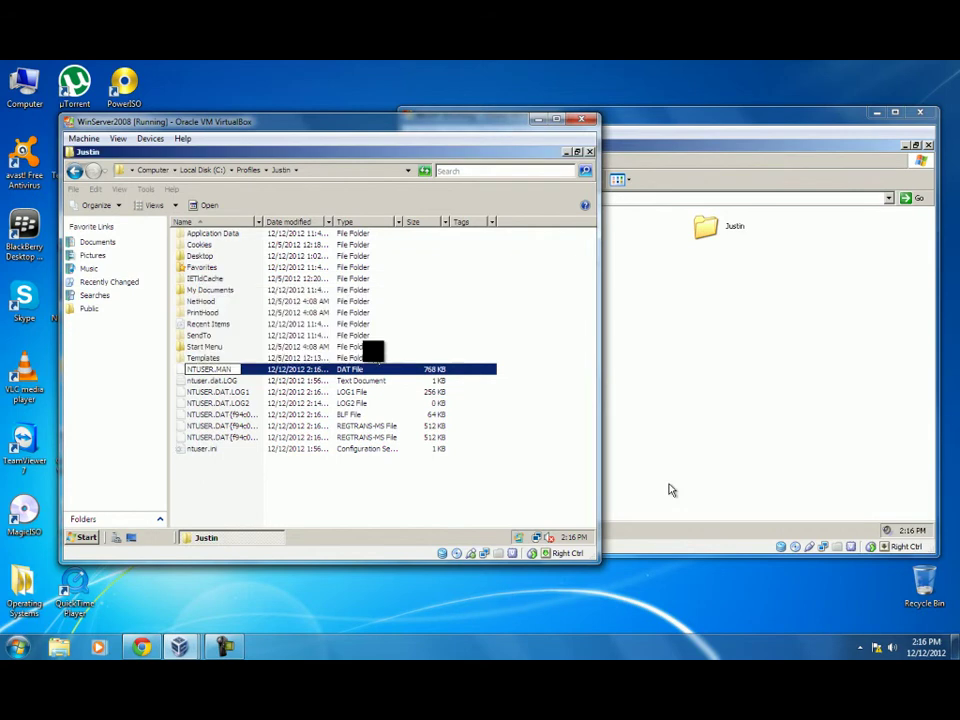
left_click_drag(375, 349, 300, 455)
left_click_drag(372, 455, 227, 450)
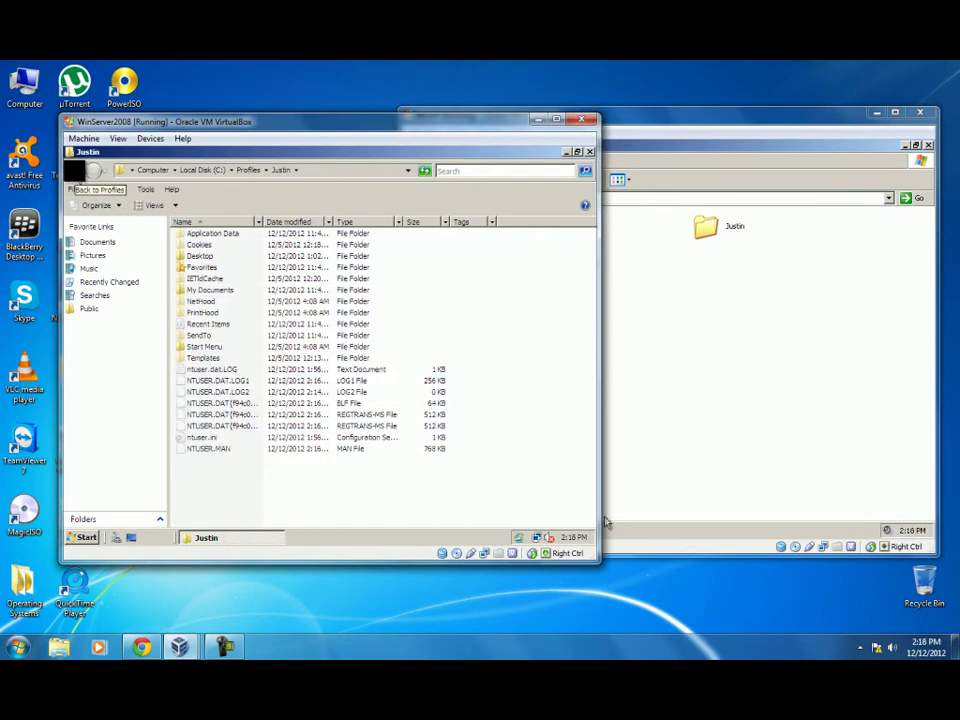
Log the current user off the Windows XP guest
left_click(648, 130)
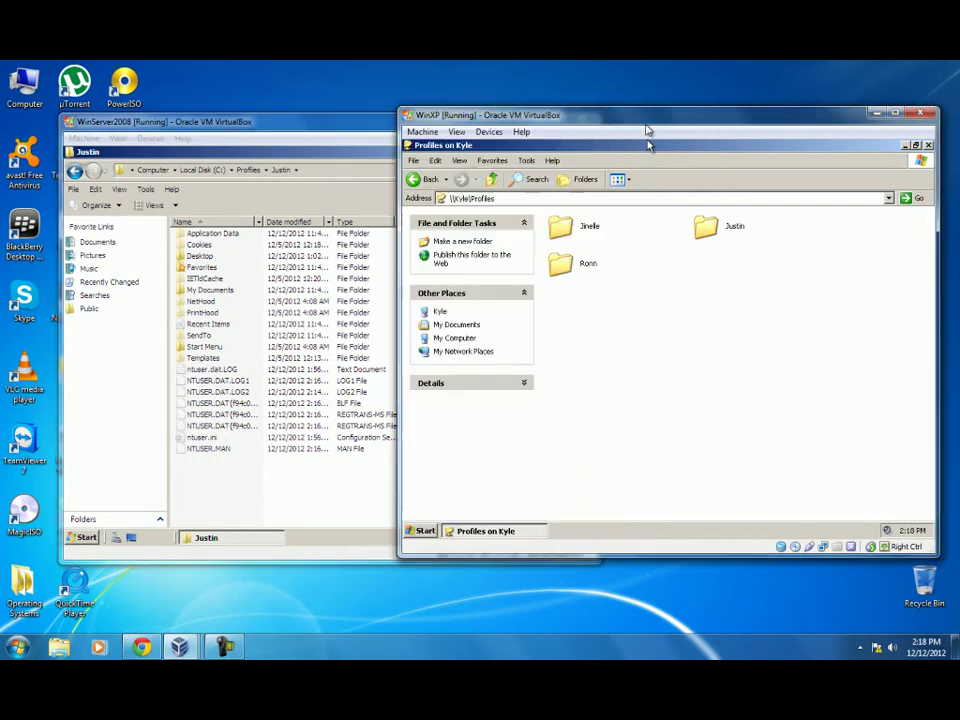
left_click(422, 530)
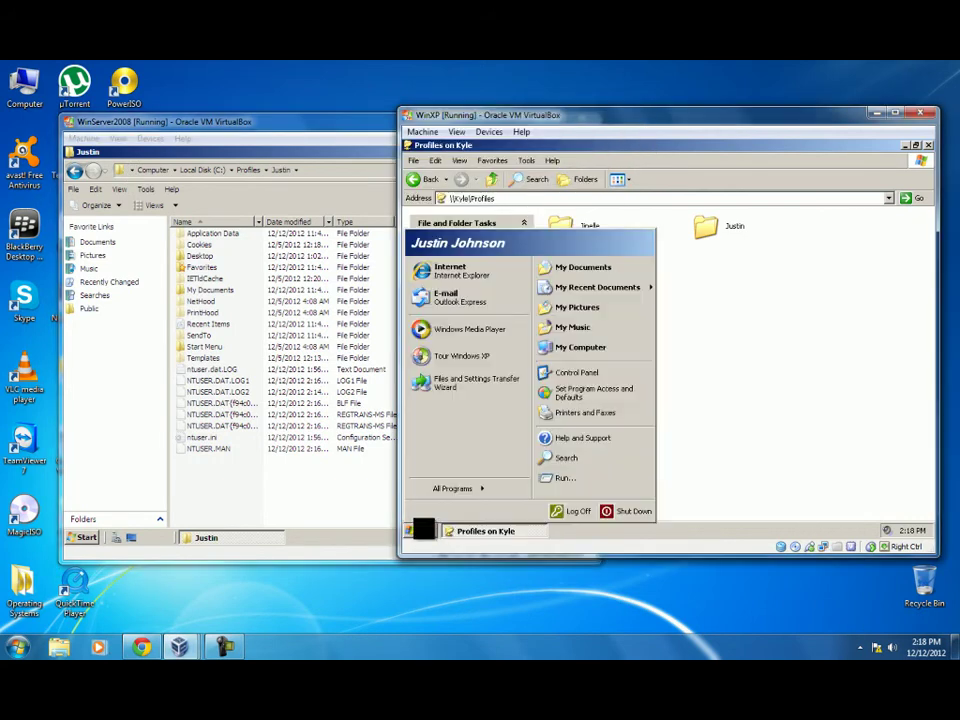
left_click(566, 512)
left_click(631, 351)
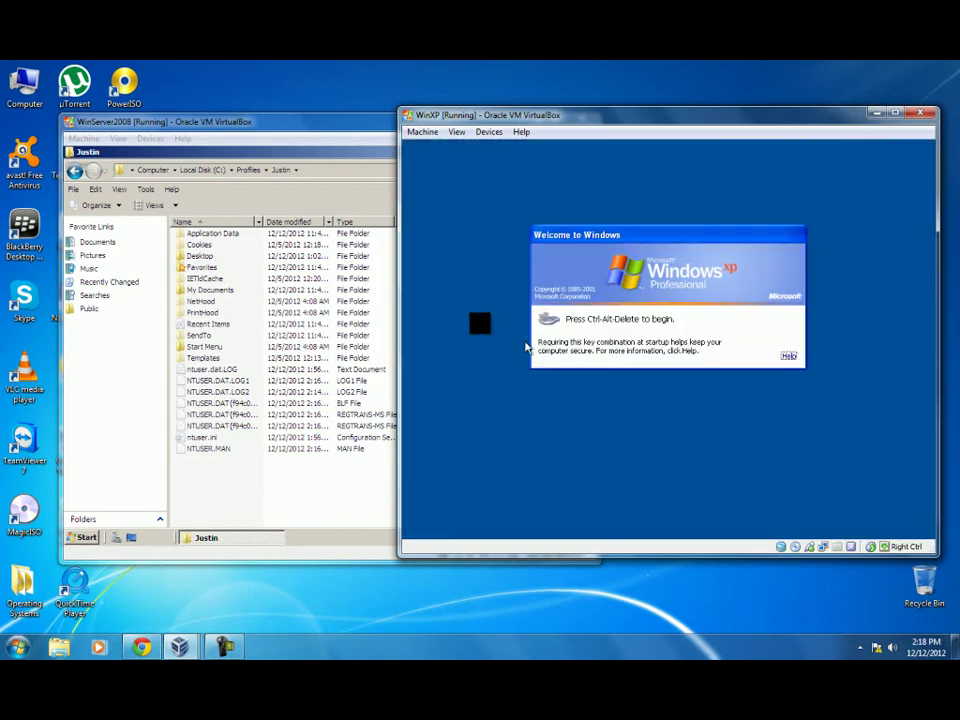
Send Ctrl-Alt-Del to the XP guest and log back on with the user's password
left_click(422, 131)
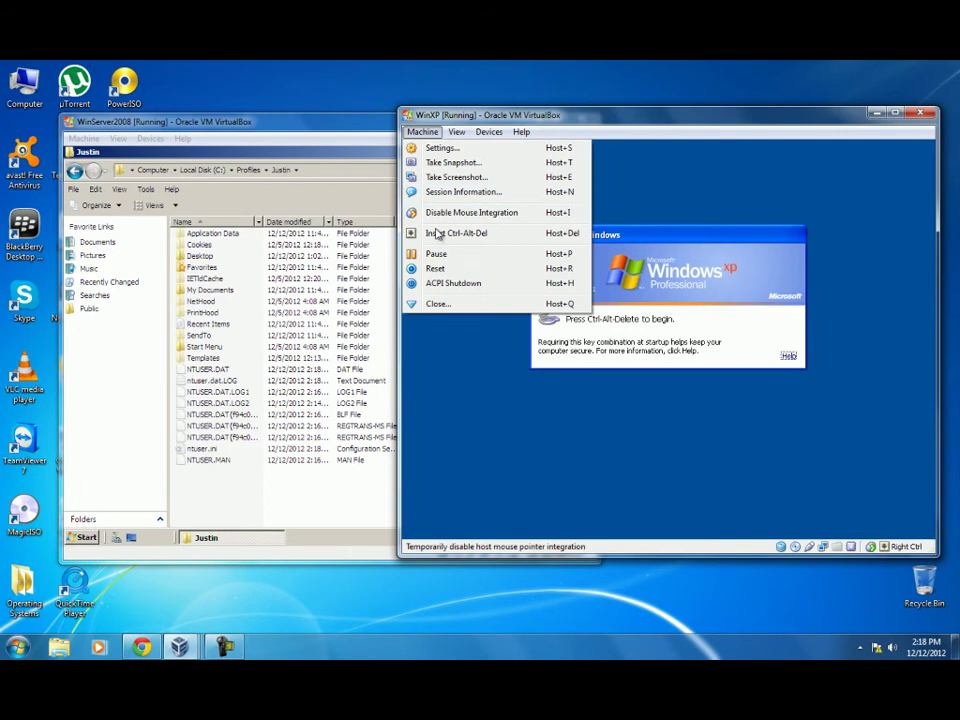
left_click(440, 229)
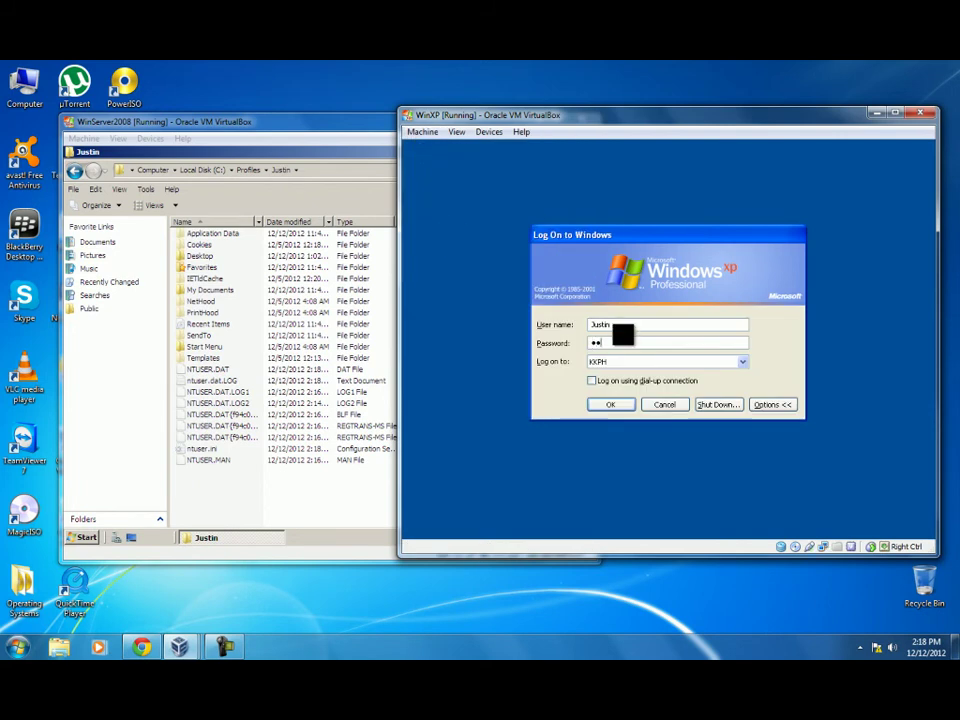
key("Return")
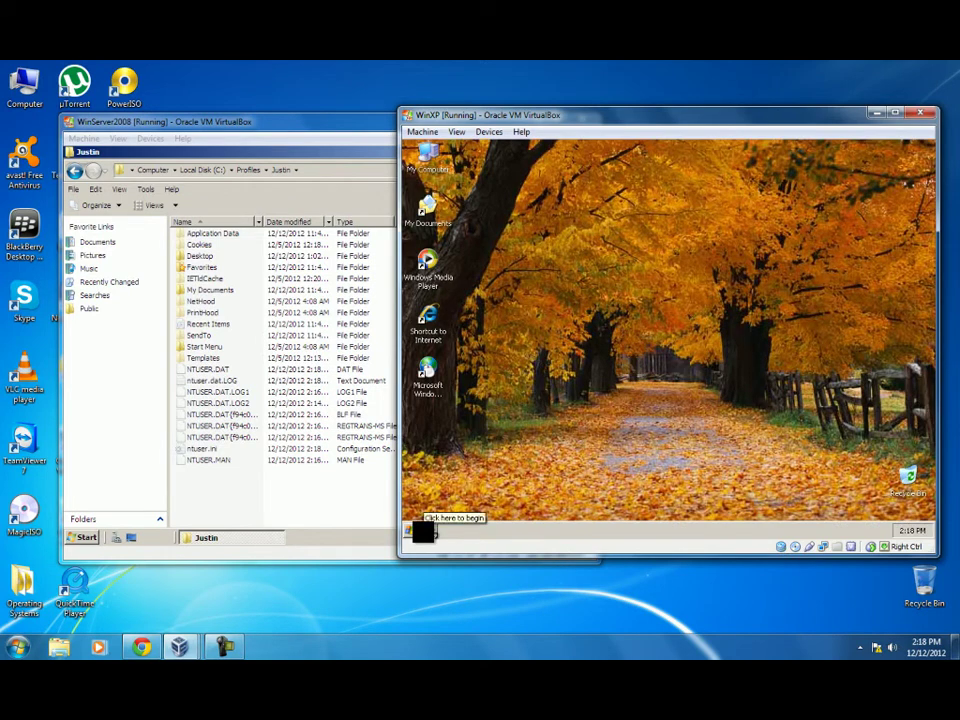
left_click(422, 532)
right_click(584, 349)
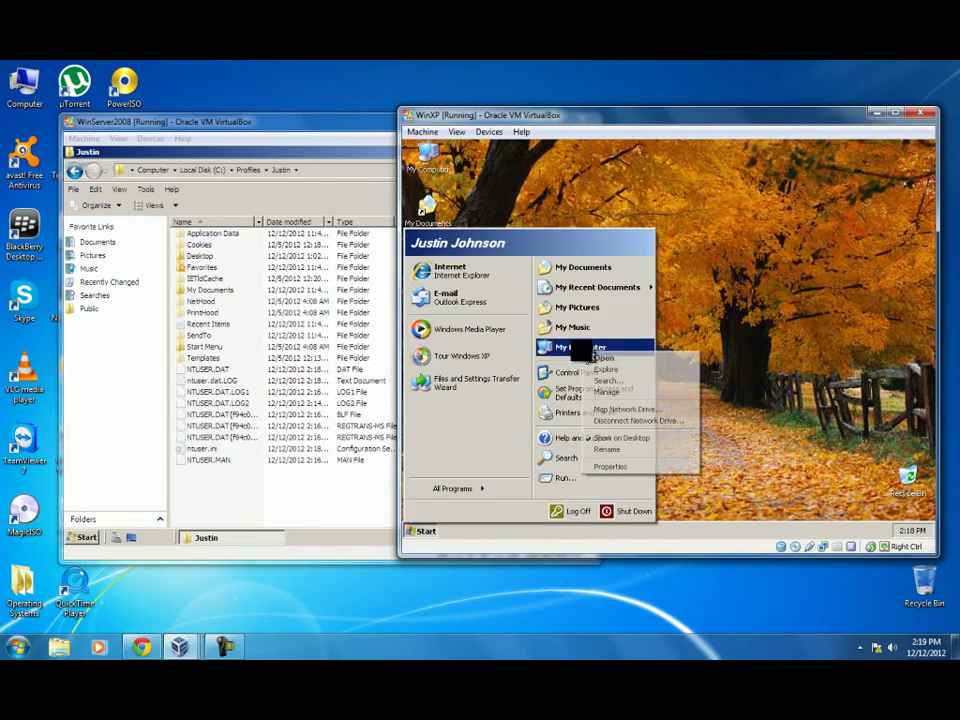
left_click(606, 466)
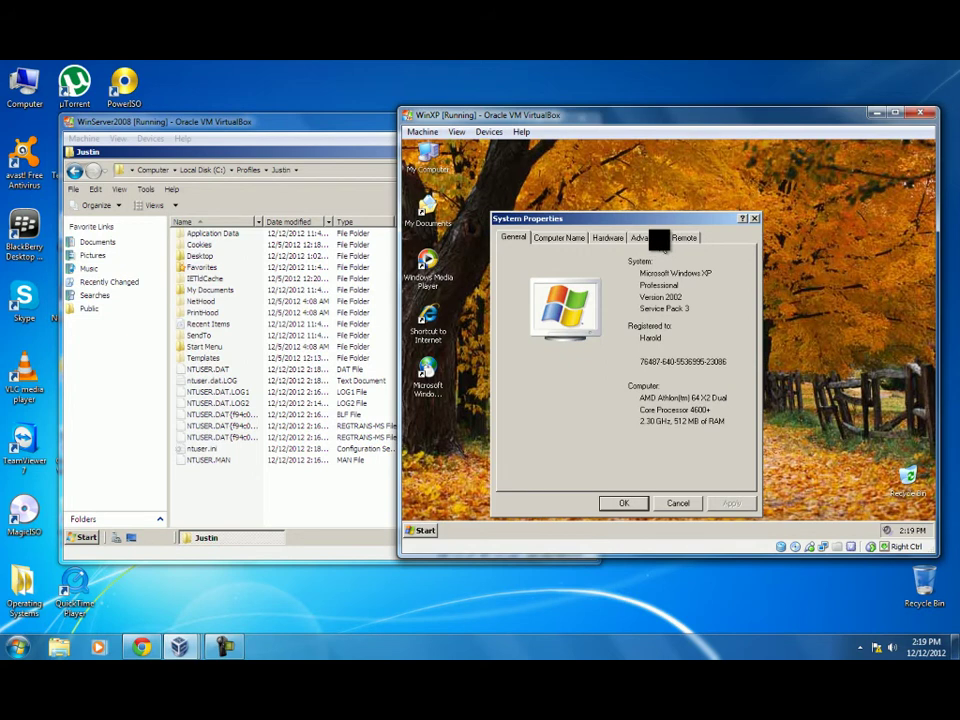
left_click(656, 239)
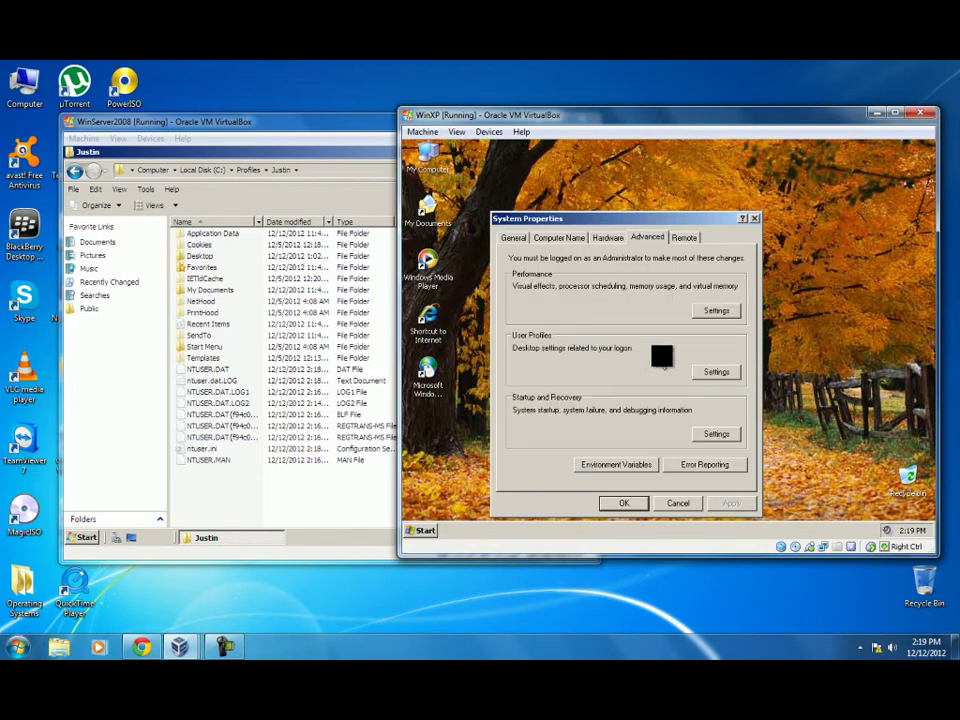
left_click(722, 372)
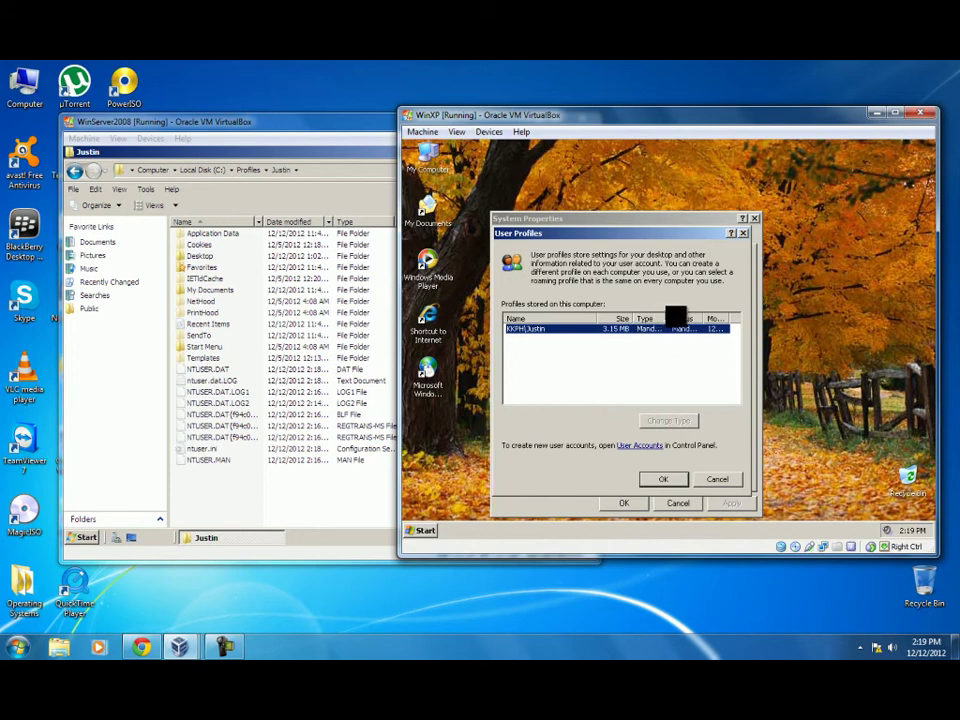
left_click_drag(675, 317, 733, 318)
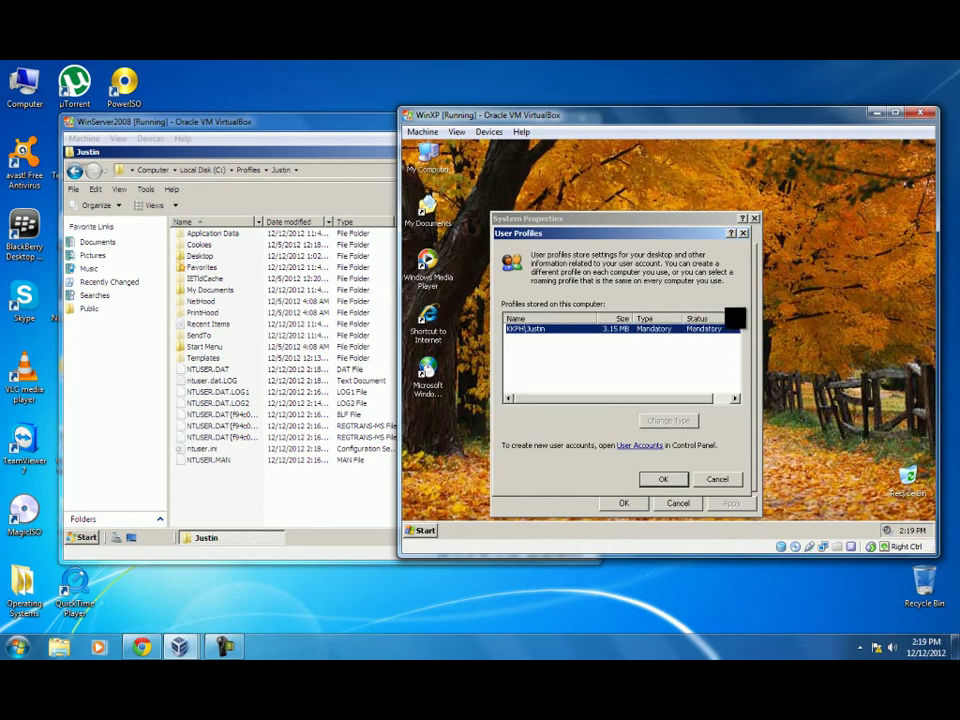
left_click(664, 480)
left_click(622, 503)
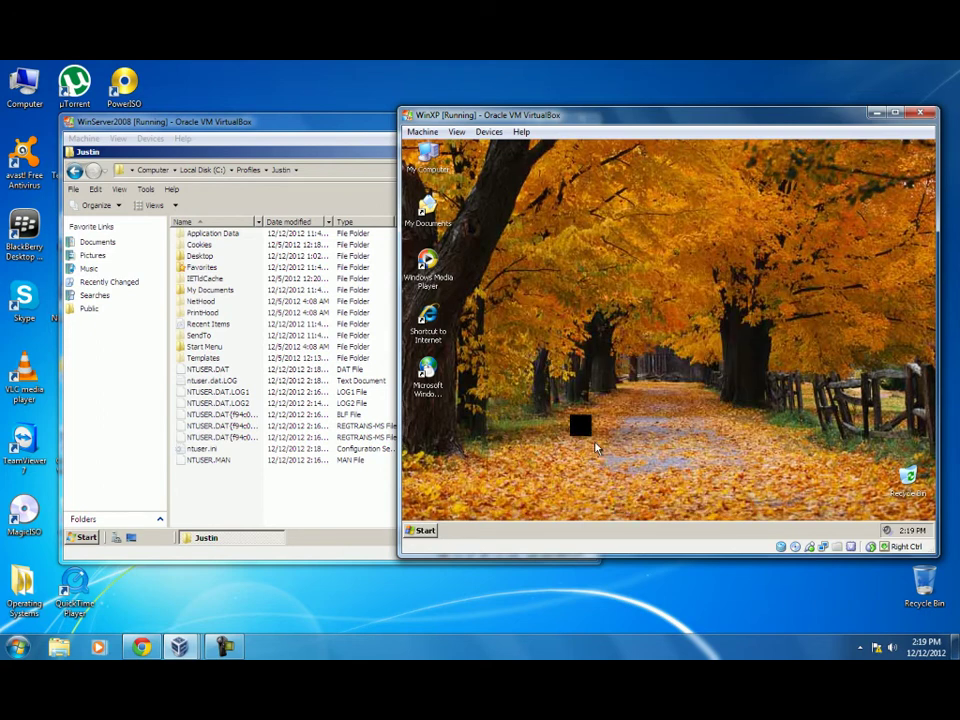
Create a new folder, a text document and a bitmap image on the XP desktop
right_click(531, 352)
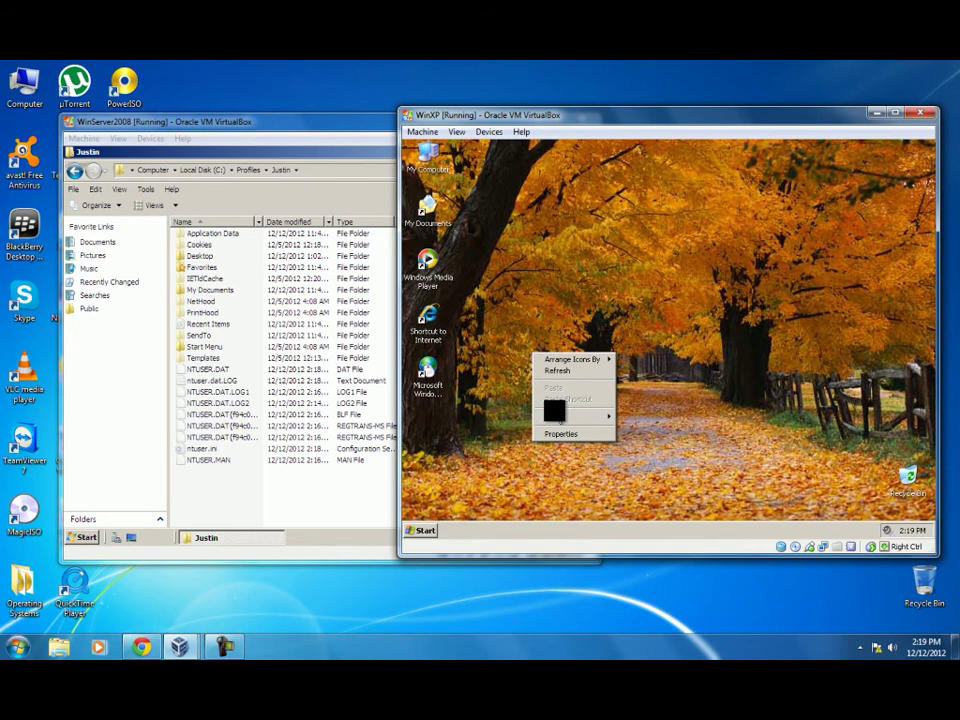
mouse_move(596, 415)
left_click(640, 417)
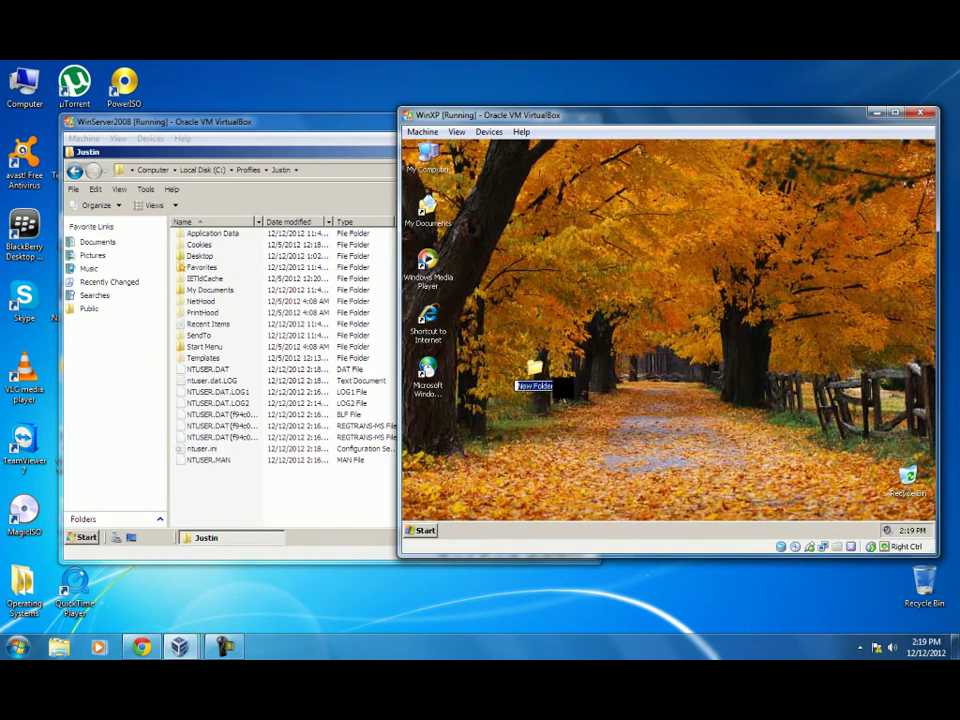
right_click(590, 386)
mouse_move(606, 444)
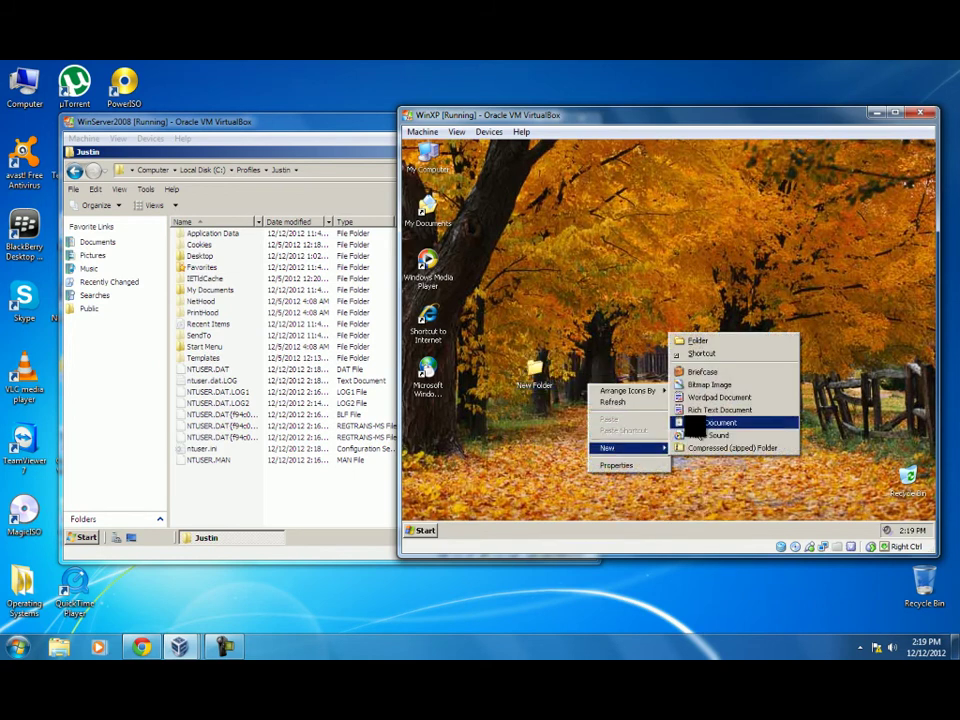
left_click(693, 423)
right_click(638, 309)
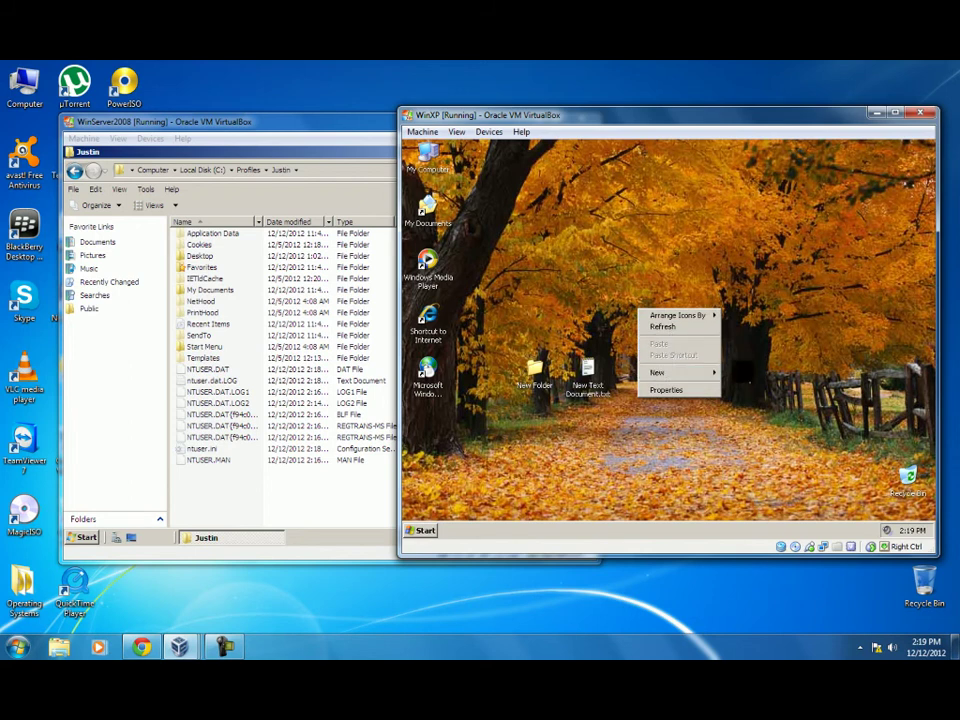
mouse_move(714, 372)
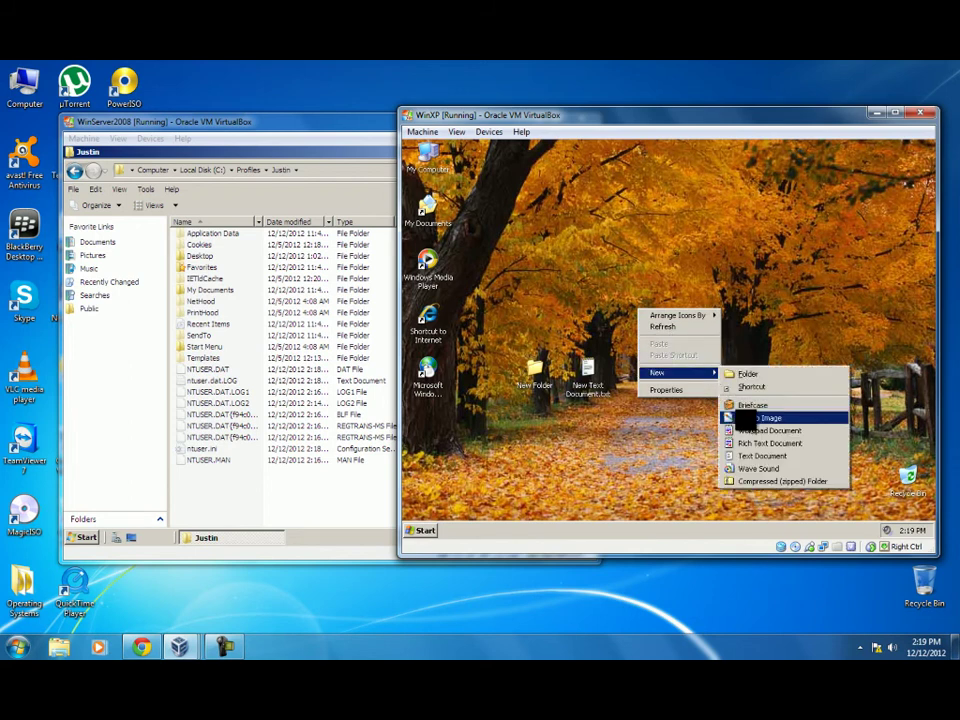
left_click(745, 417)
left_click_drag(588, 372, 748, 424)
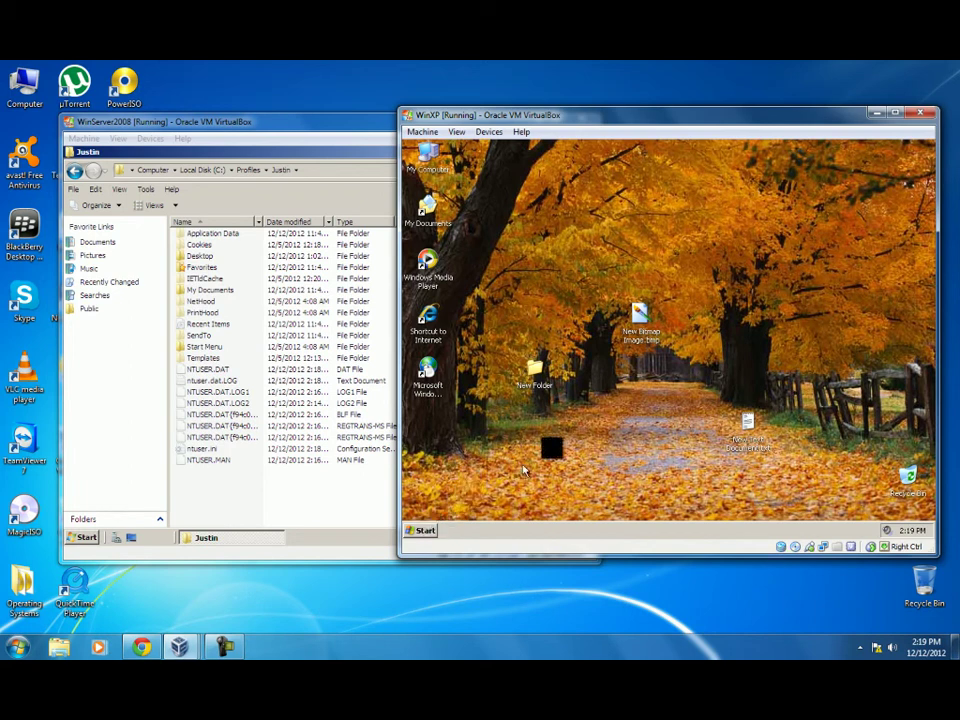
Change the XP desktop wallpaper from Autumn to Azul in Display Properties
right_click(553, 447)
left_click(588, 526)
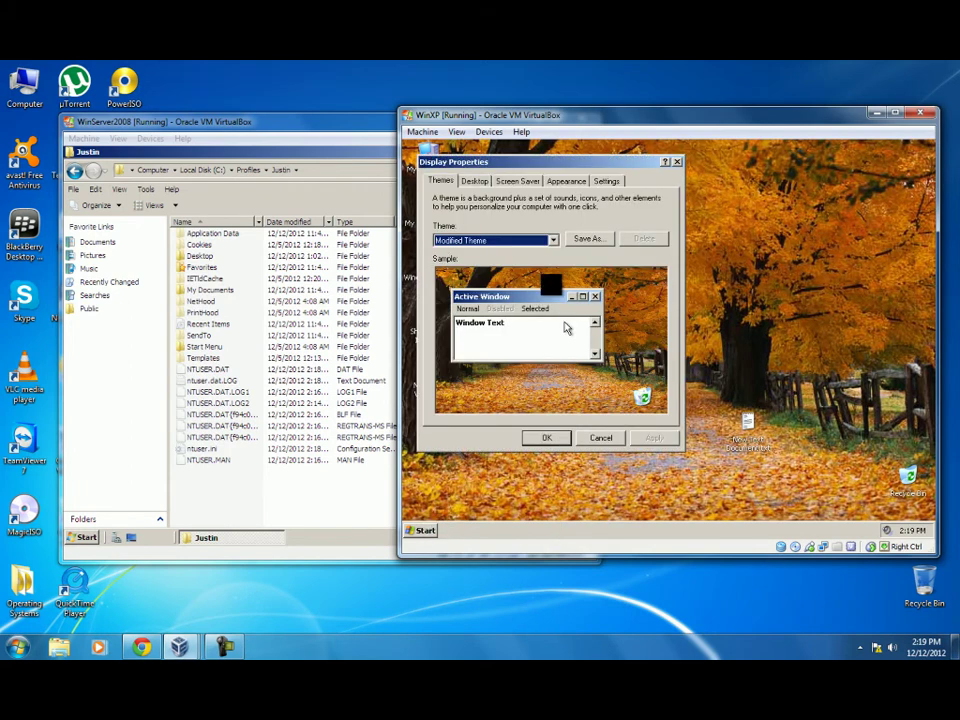
left_click(474, 181)
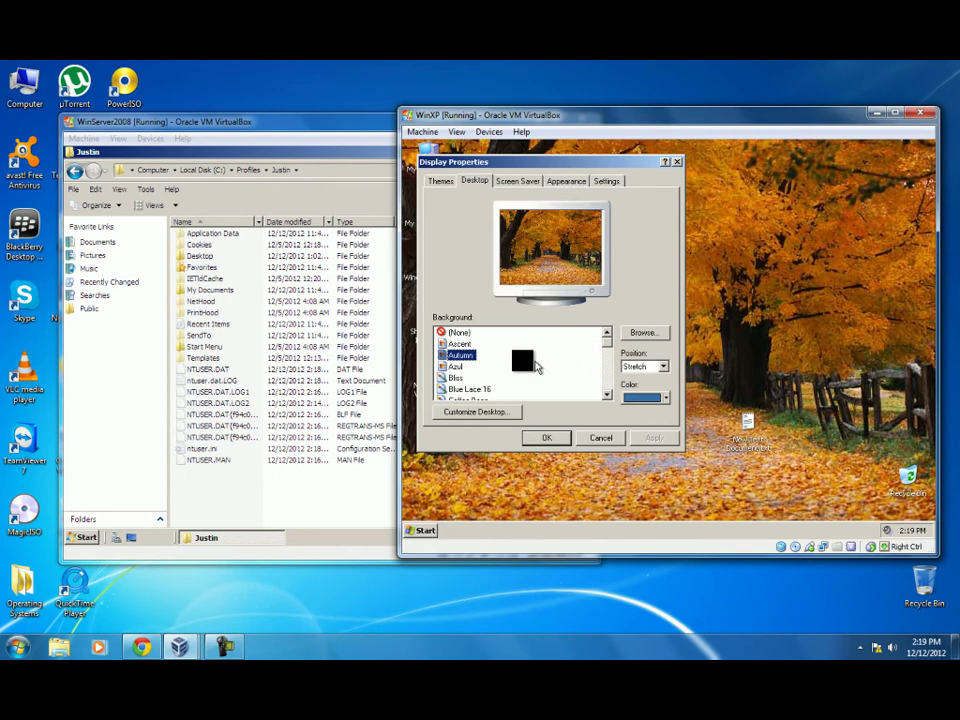
left_click(455, 366)
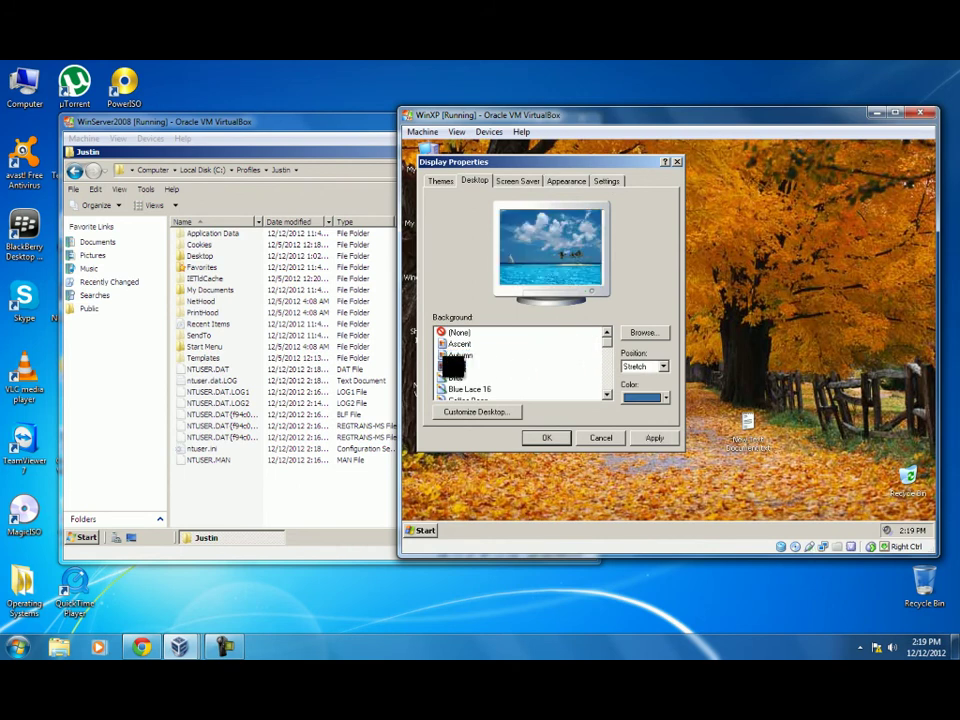
left_click(641, 436)
left_click(548, 437)
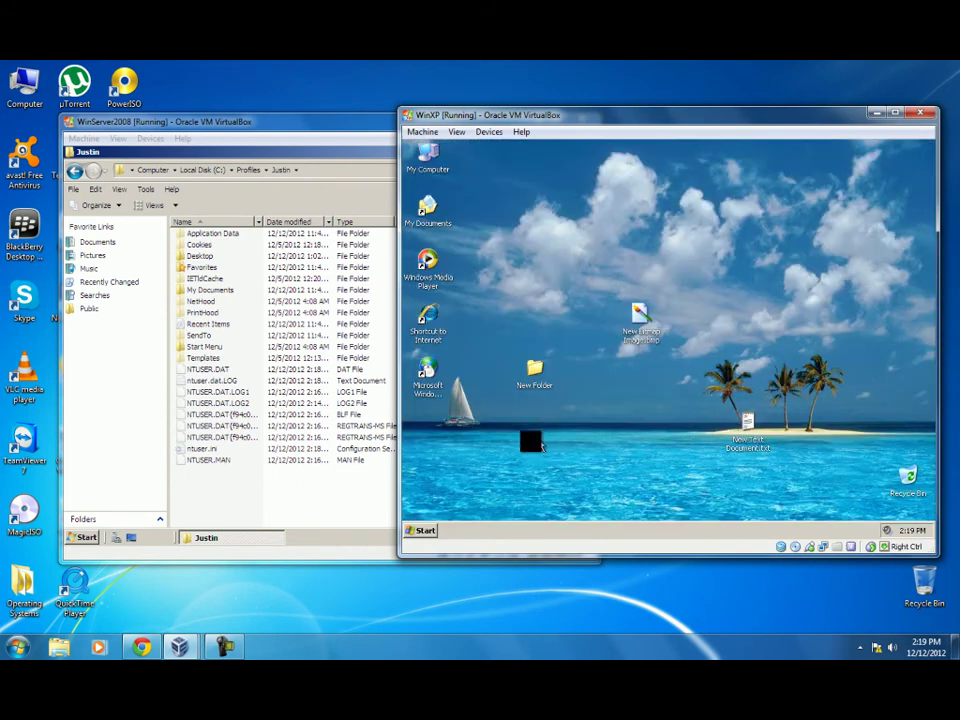
left_click(427, 529)
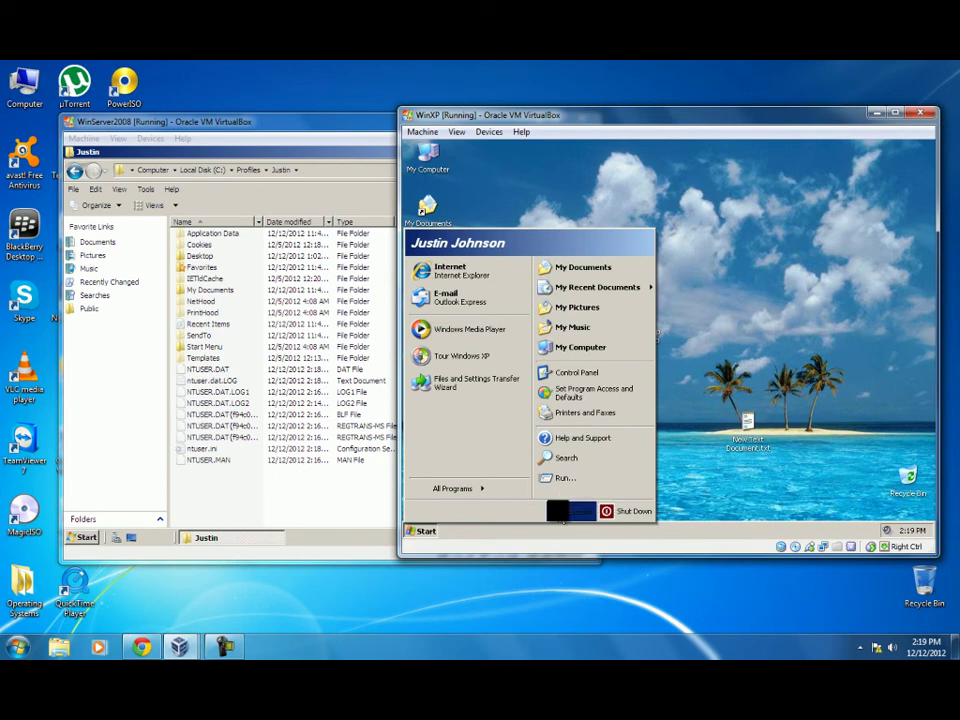
Log the XP user off, then send Ctrl-Alt-Del and log back on with the password
left_click(560, 512)
left_click(637, 355)
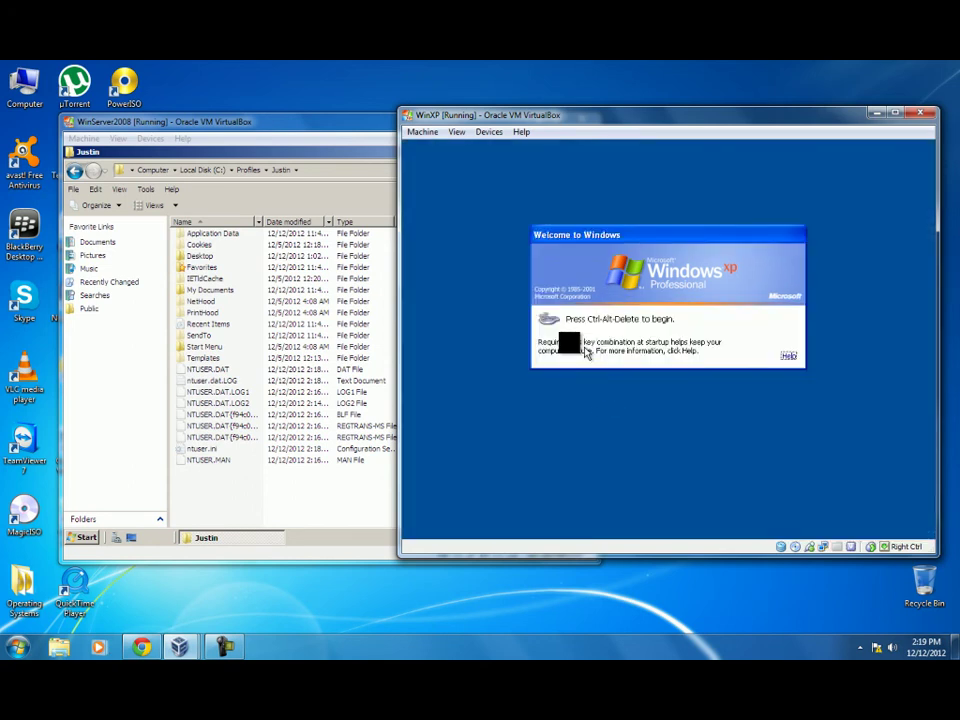
left_click(422, 132)
left_click(436, 231)
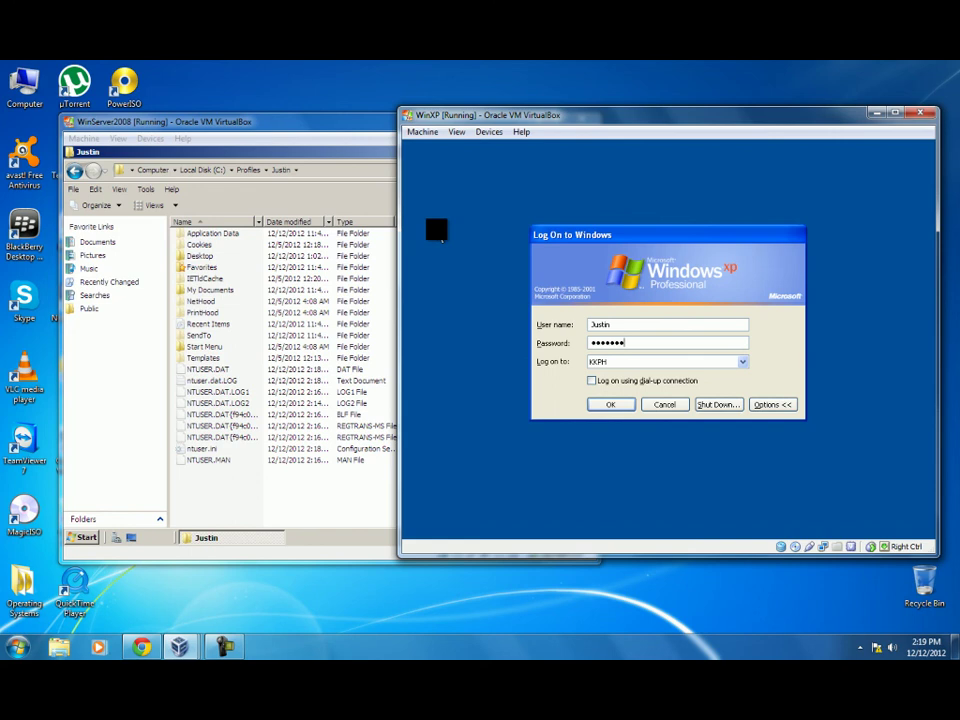
key("Return")
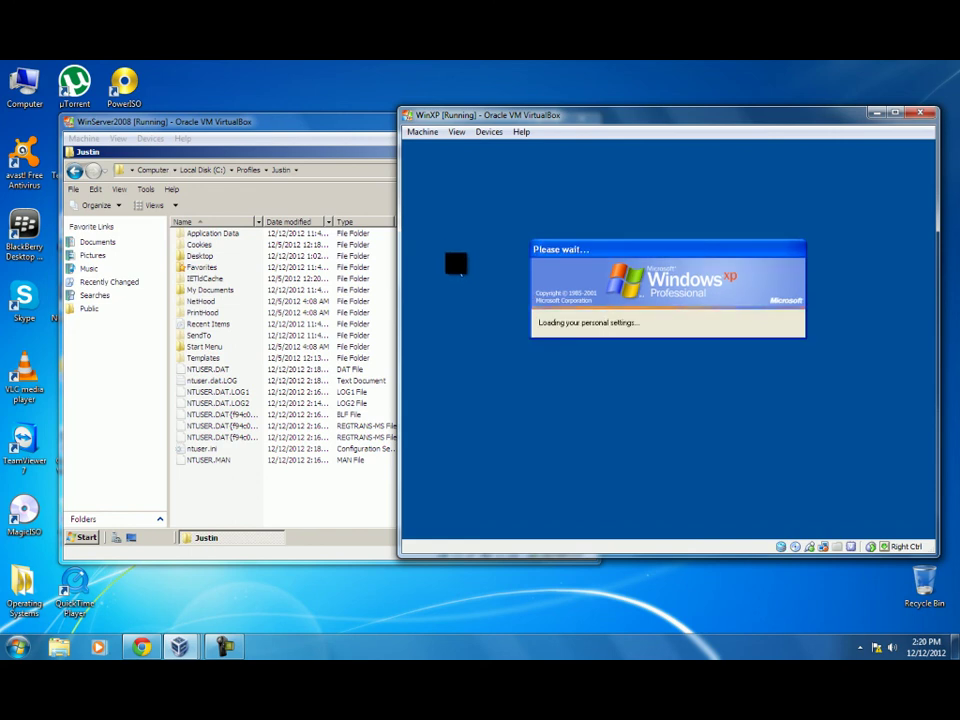